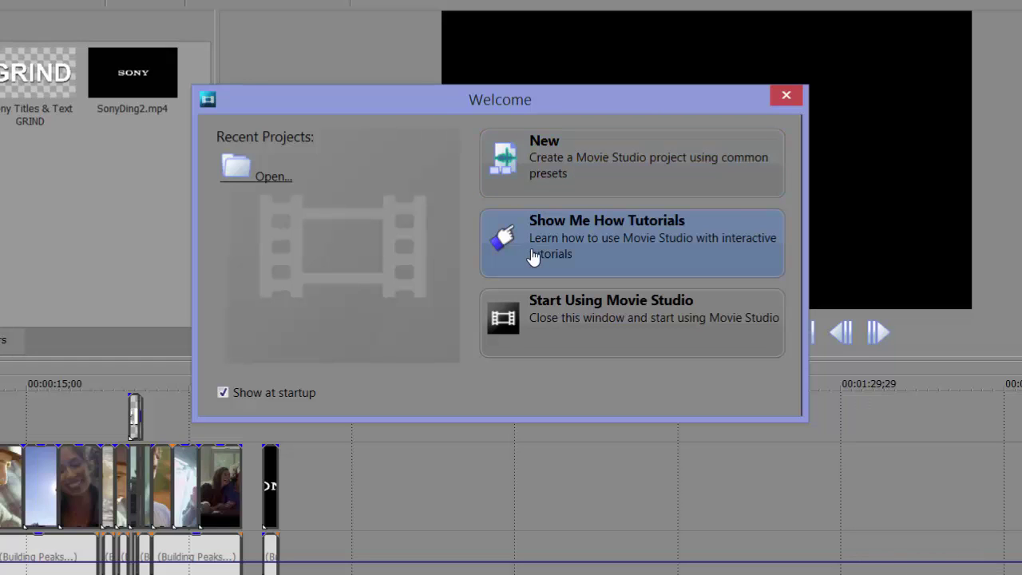
- Dismiss the welcome window and start working in the editor
{"action": "left_click", "coordinate": [525, 319]}
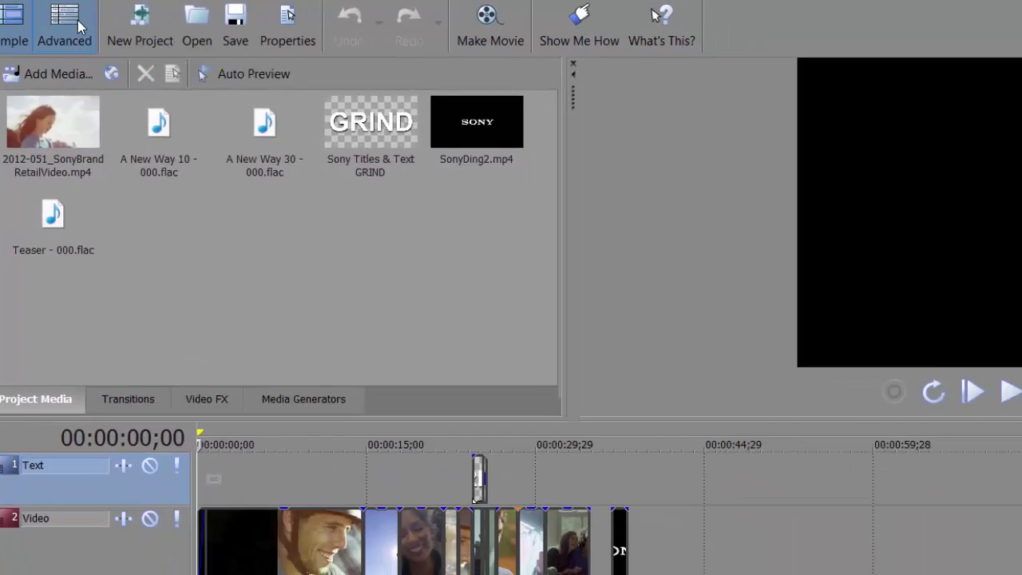
{"action": "left_click", "coordinate": [61, 20]}
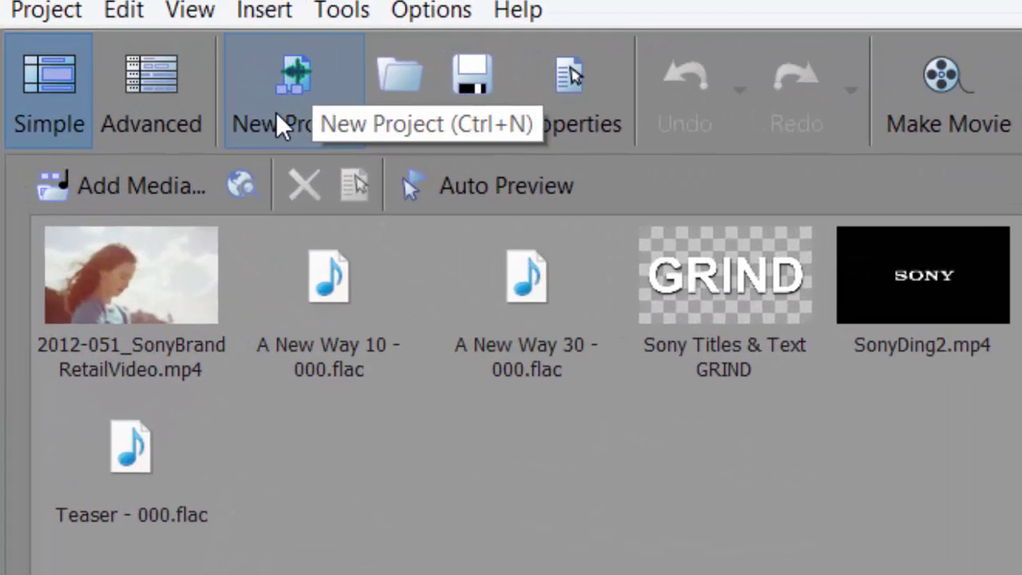
- Start a new project for Americas and Japan (60 Hz / NTSC) with the Internet Video format and Internet (HD) preset
{"action": "left_click", "coordinate": [277, 116]}
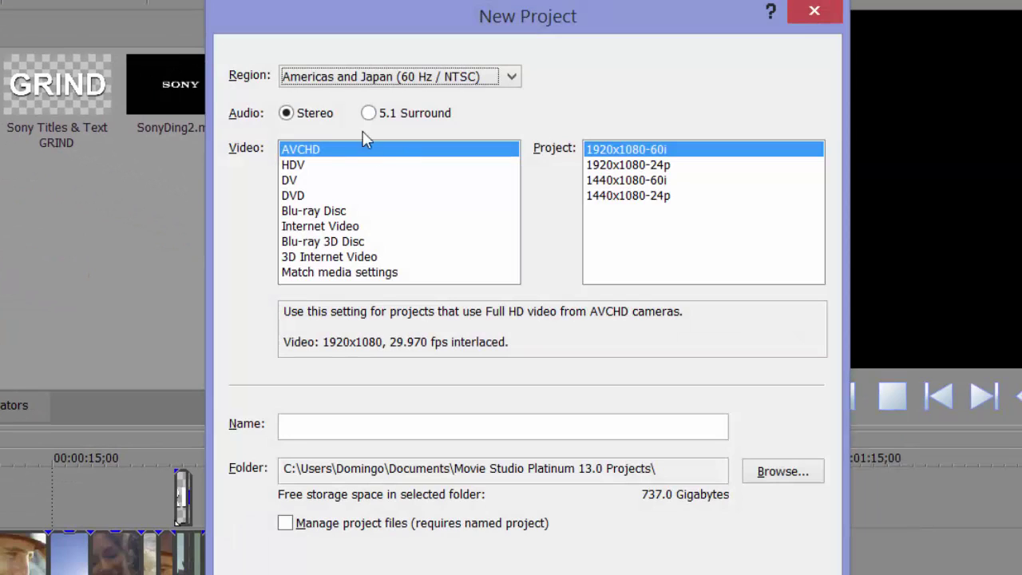
{"action": "left_click_drag", "start_coordinate": [359, 30], "coordinate": [224, 54]}
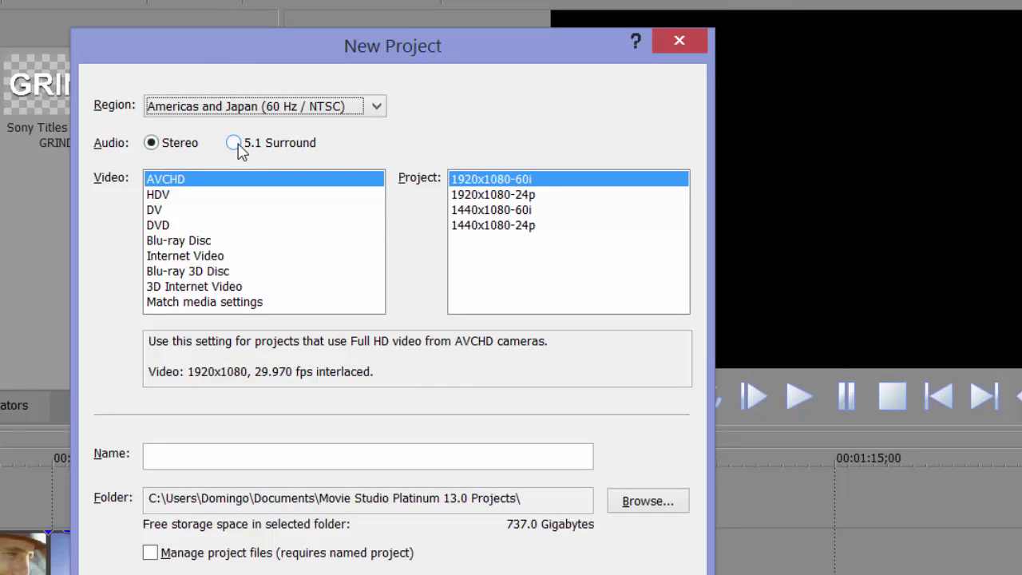
{"action": "left_click", "coordinate": [373, 105]}
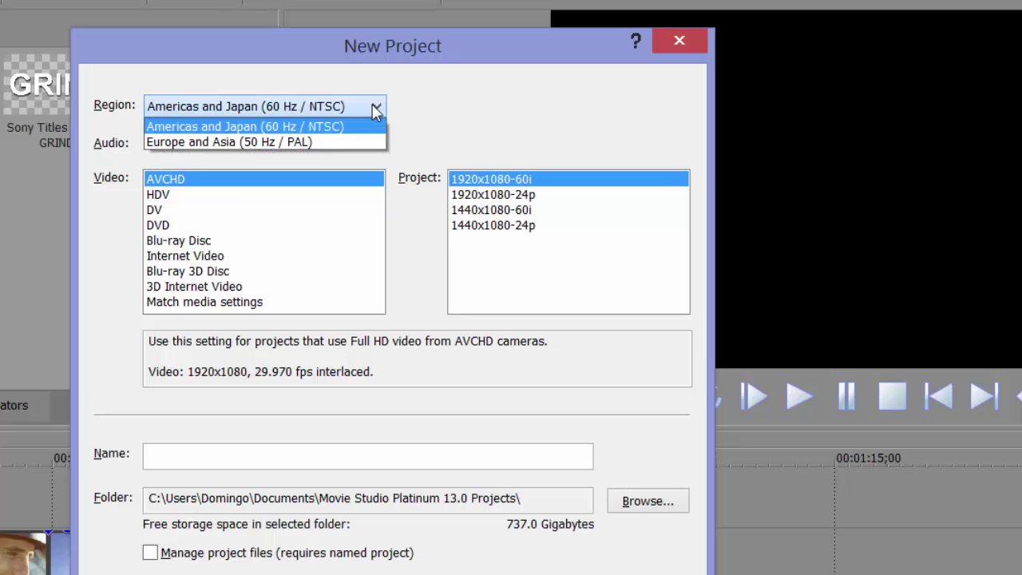
{"action": "left_click", "coordinate": [478, 118]}
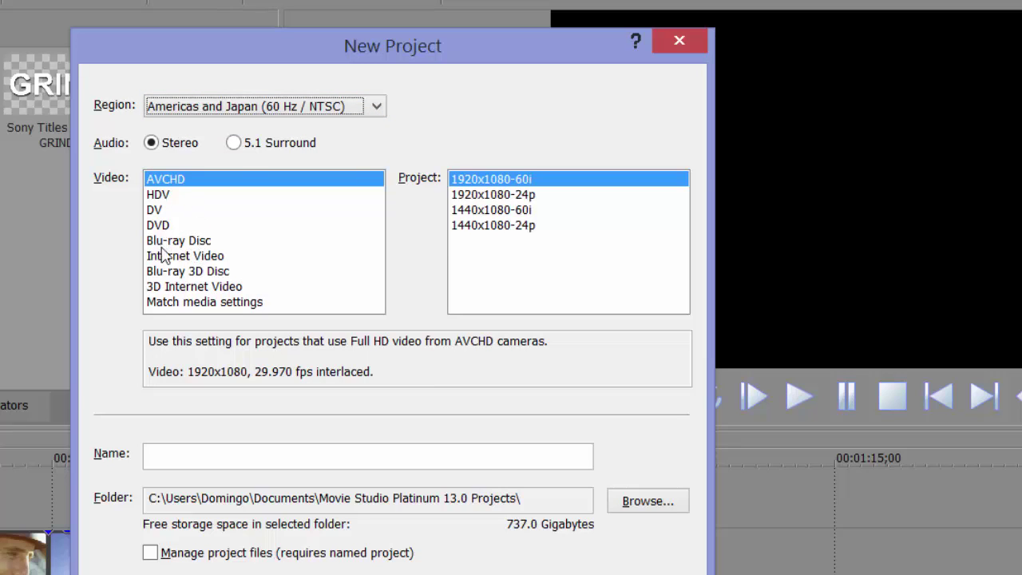
{"action": "left_click", "coordinate": [185, 256]}
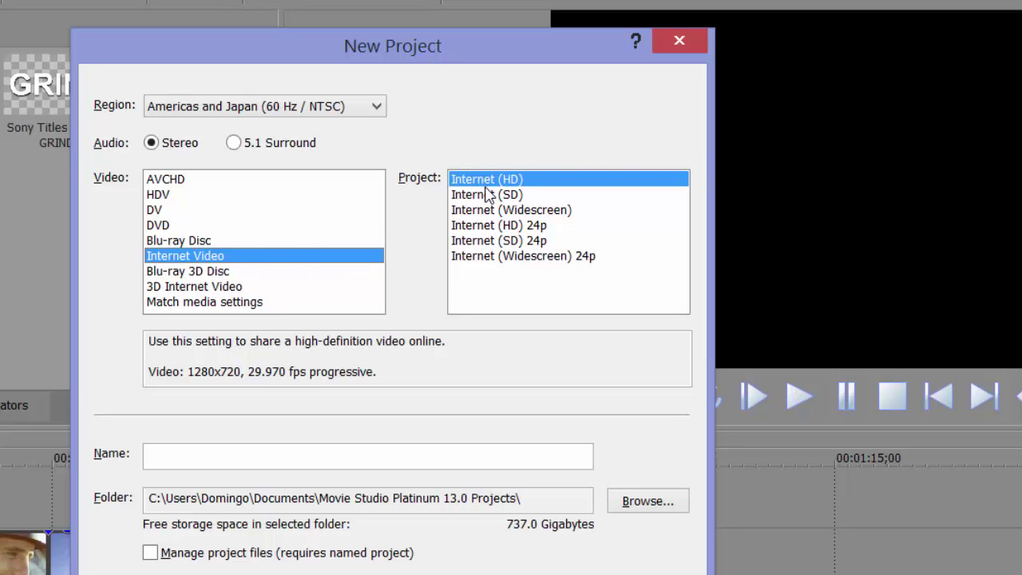
- Name the project "Test video" and create it
{"action": "left_click", "coordinate": [384, 457]}
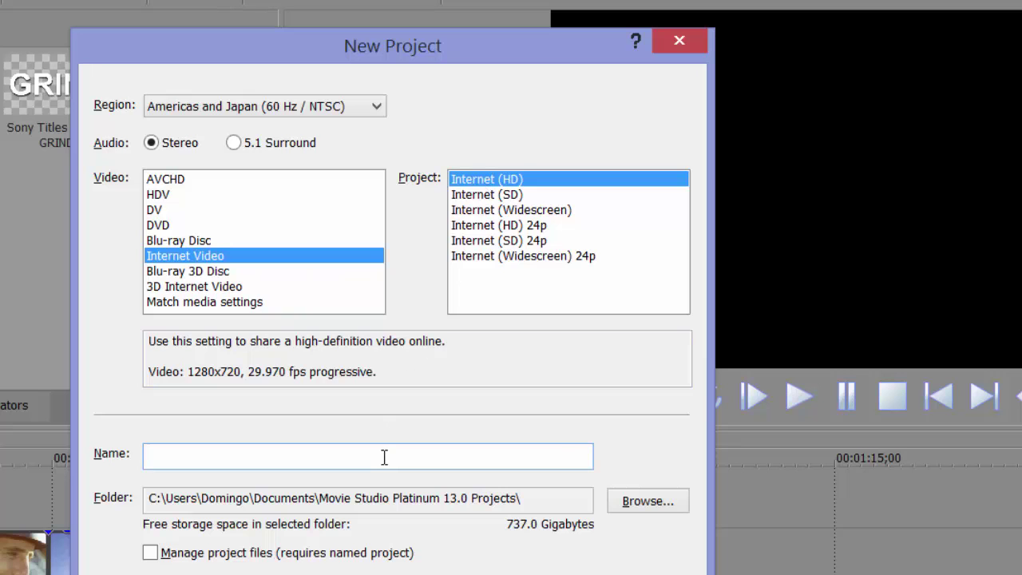
{"action": "type", "text": "tes"}
{"action": "key", "text": "BackSpace"}
{"action": "key", "text": "BackSpace"}
{"action": "key", "text": "BackSpace"}
{"action": "type", "text": "Test video"}
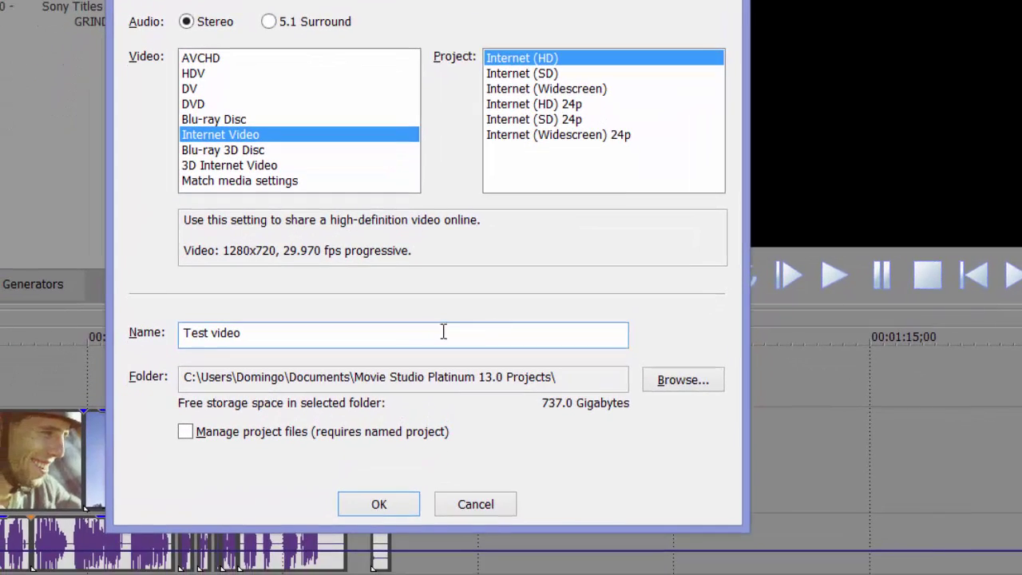
{"action": "left_click", "coordinate": [373, 507]}
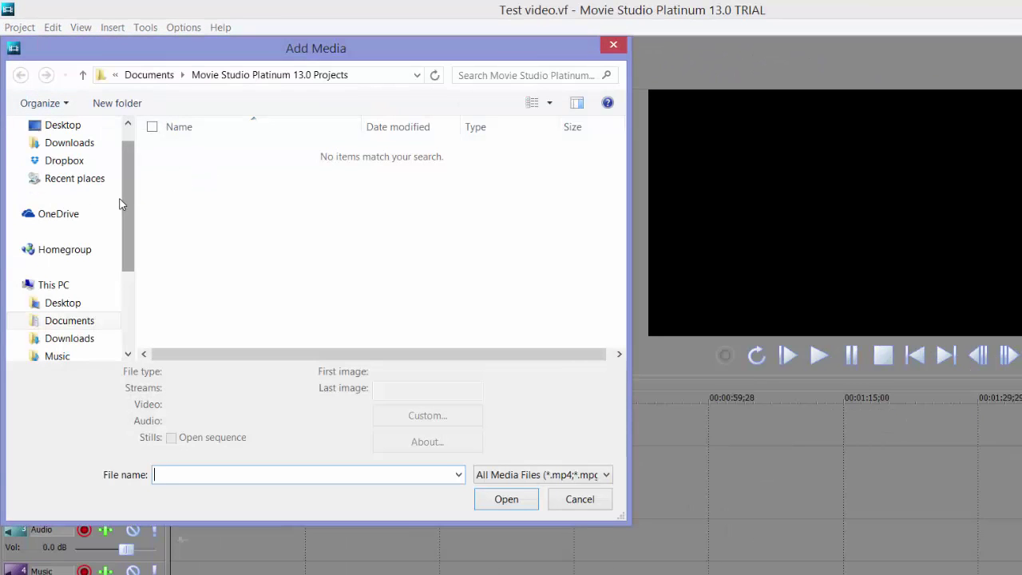
- Import the BAM INTRO video from the Videos folder and place it at the start of the timeline
{"action": "scroll", "coordinate": [130, 224], "scroll_direction": "down", "scroll_amount": 3}
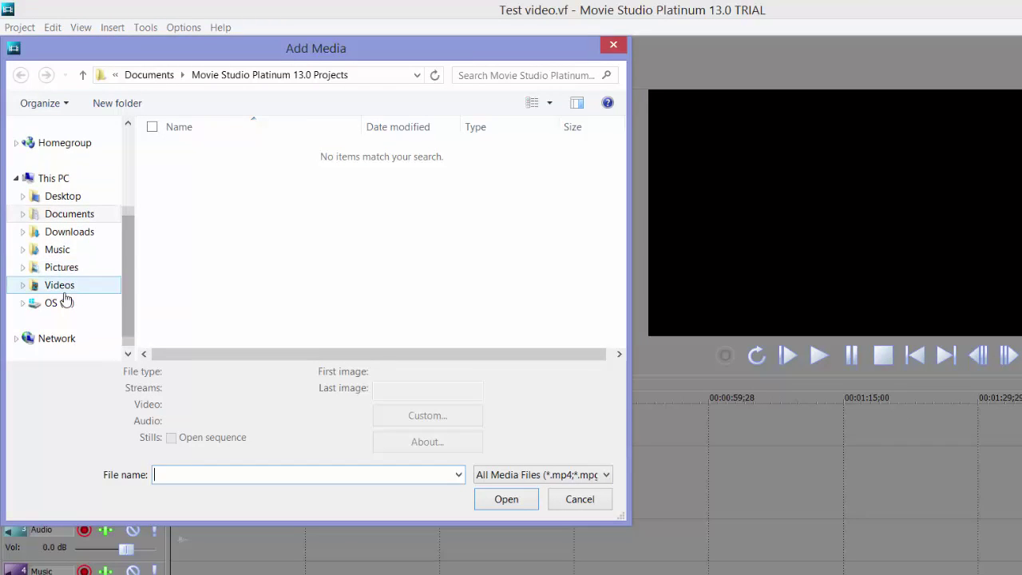
{"action": "left_click", "coordinate": [64, 287]}
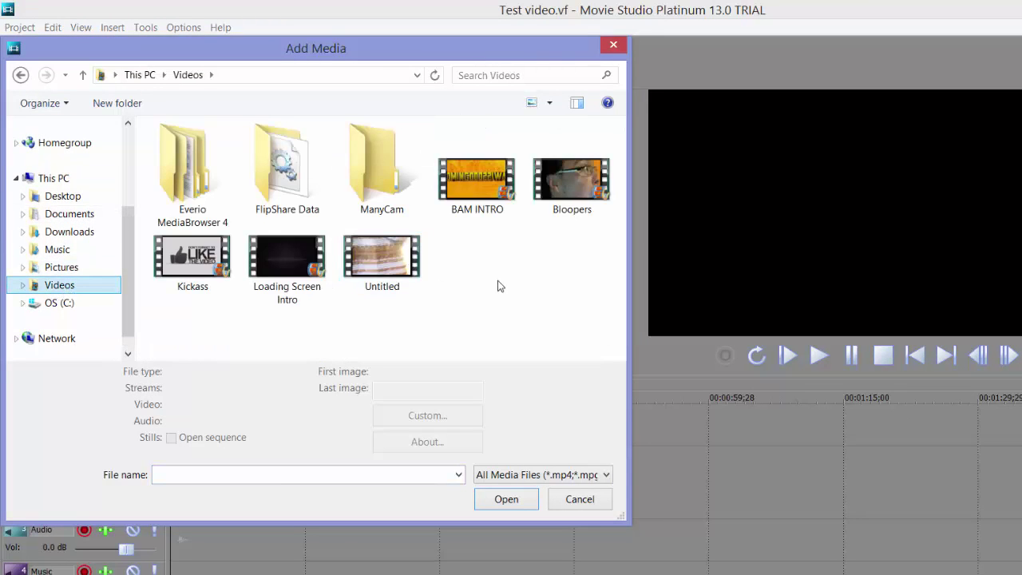
{"action": "left_click", "coordinate": [470, 185]}
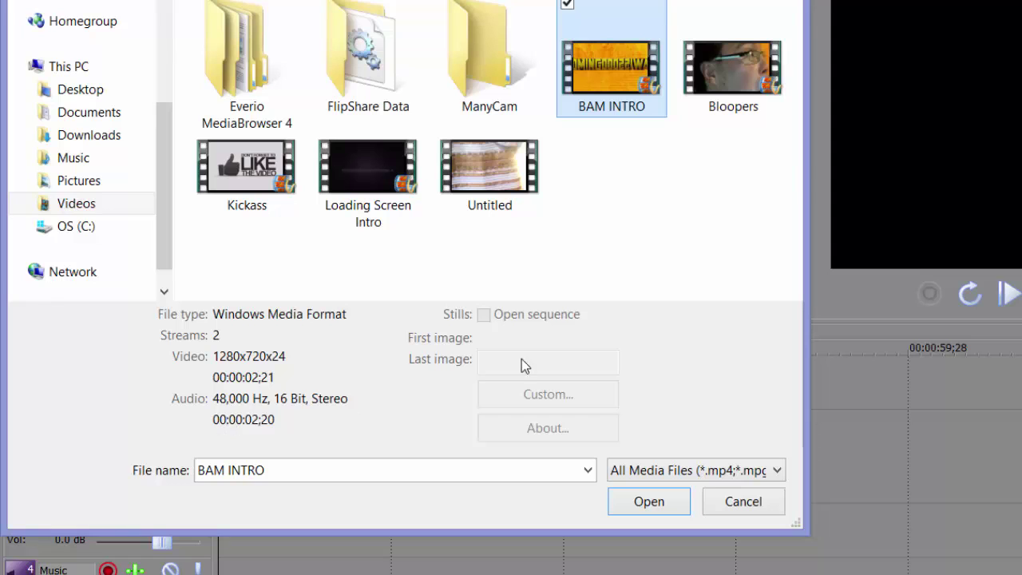
{"action": "left_click", "coordinate": [668, 505]}
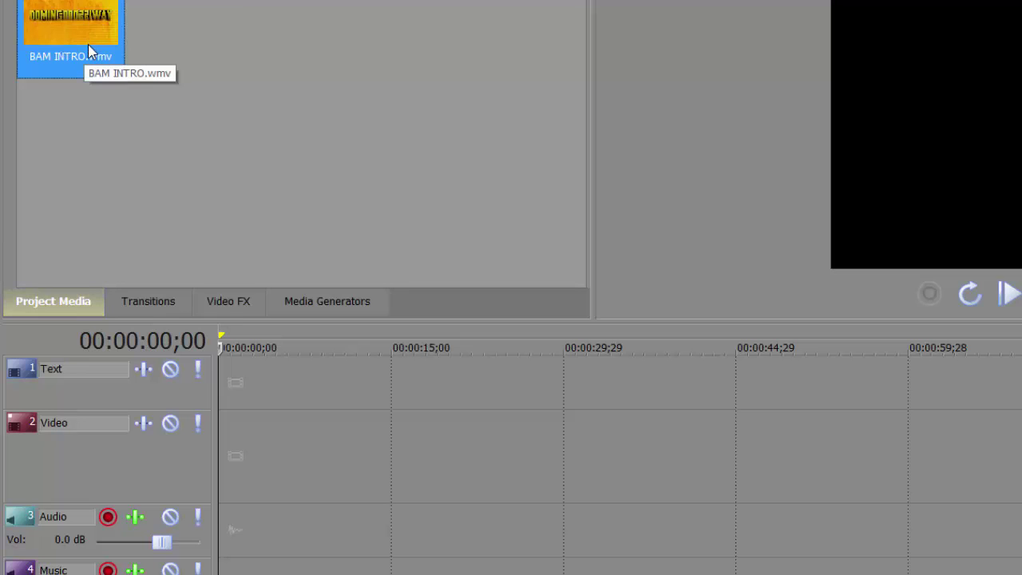
{"action": "double_click", "coordinate": [54, 19]}
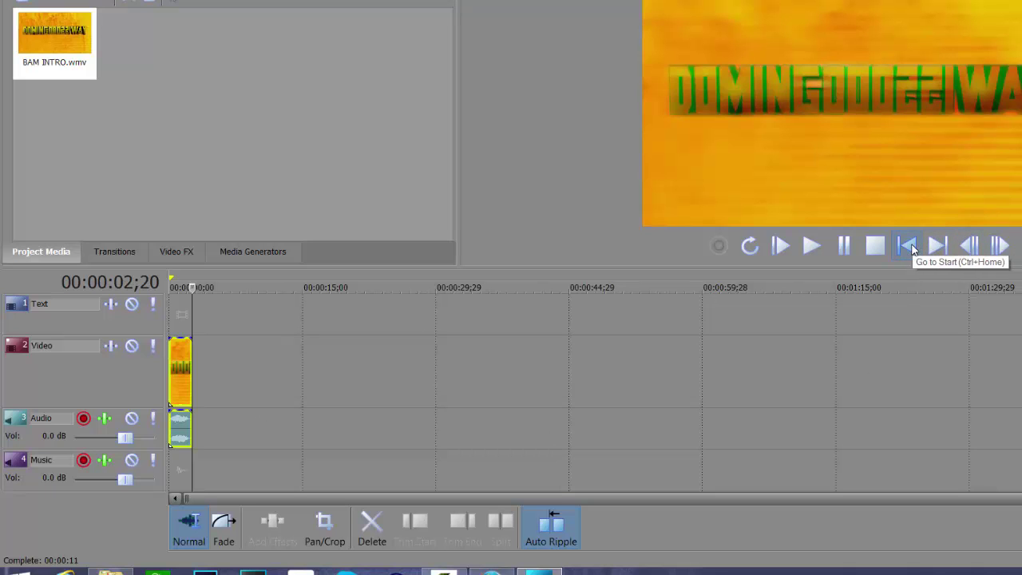
- Play the BAM INTRO clip on the timeline from its start
{"action": "left_click", "coordinate": [908, 247]}
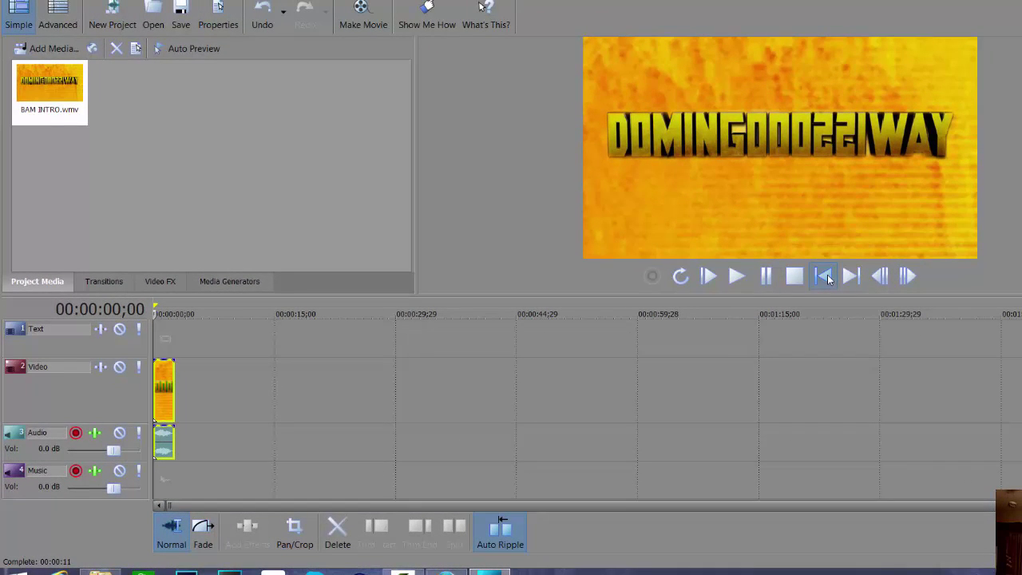
{"action": "left_click", "coordinate": [736, 276]}
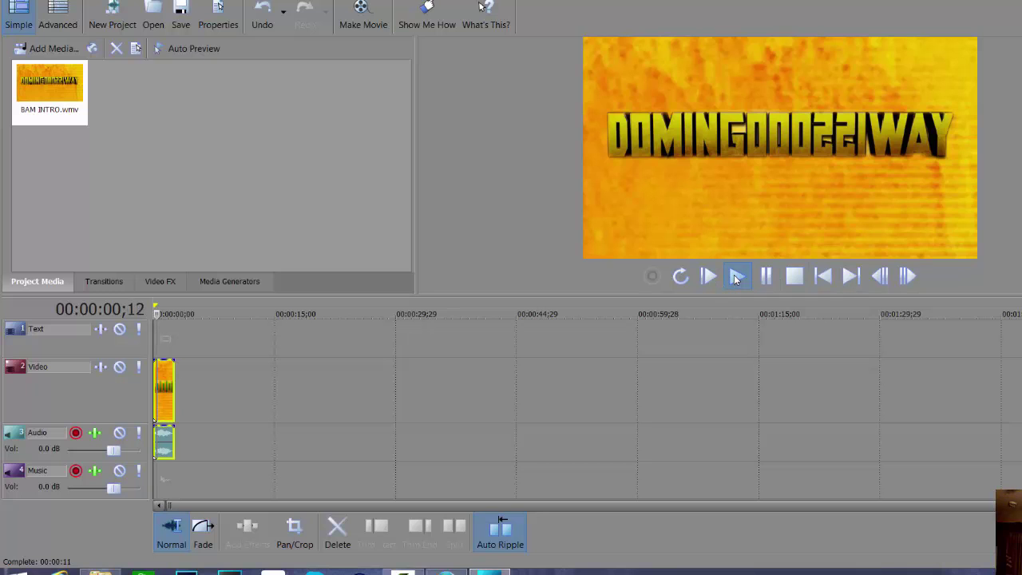
{"action": "left_click", "coordinate": [775, 281]}
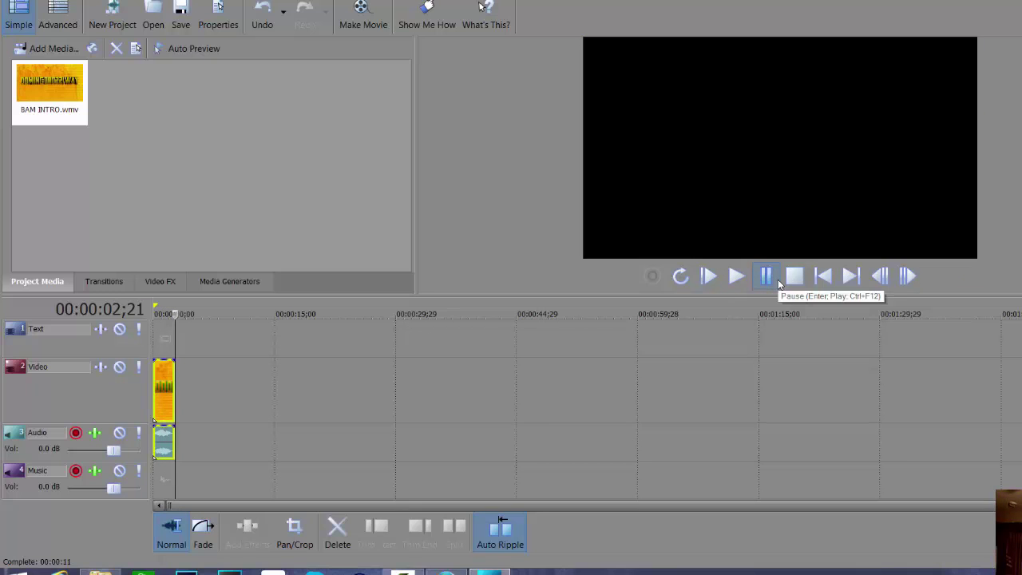
- Import the Kickass video and place it on the video track directly after the BAM INTRO clip
{"action": "left_click", "coordinate": [26, 51]}
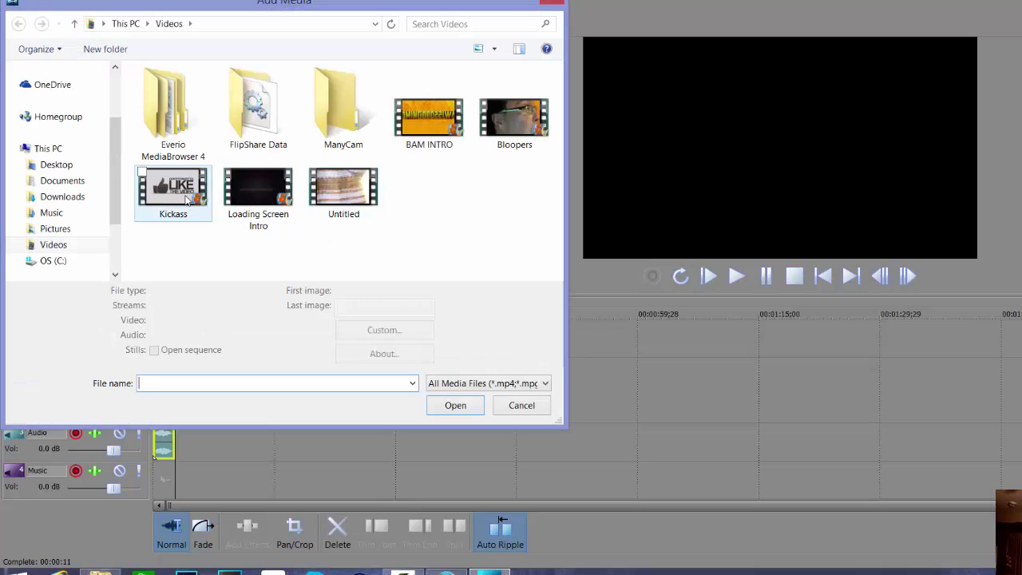
{"action": "double_click", "coordinate": [186, 204]}
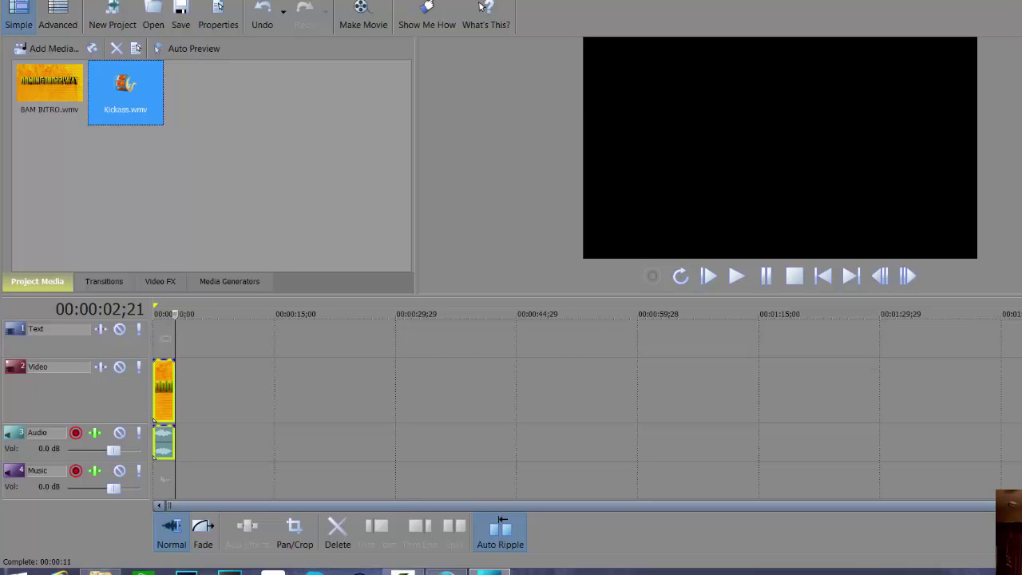
{"action": "scroll", "coordinate": [274, 397], "scroll_direction": "up", "scroll_amount": 5}
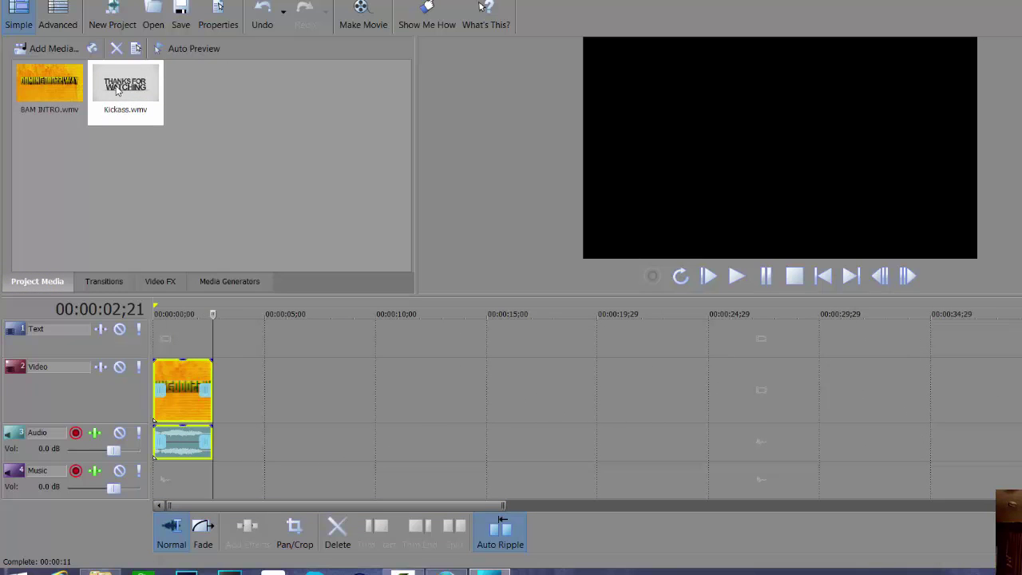
{"action": "left_click_drag", "start_coordinate": [117, 91], "coordinate": [197, 212]}
{"action": "left_click_drag", "start_coordinate": [211, 270], "coordinate": [428, 399]}
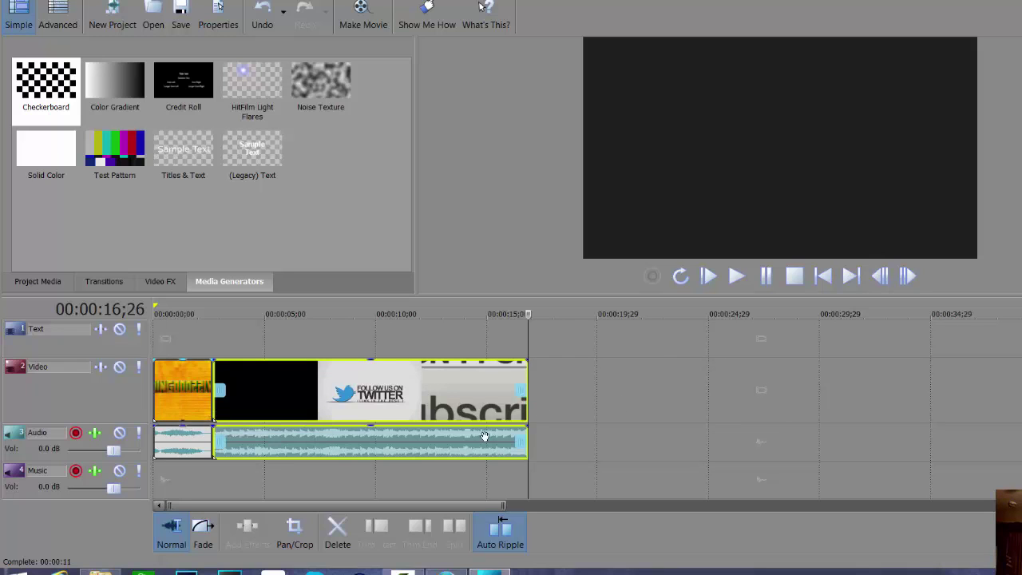
- Preview a frame within the Kickass clip, and play the two-clip sequence from the beginning into the second clip
{"action": "left_click", "coordinate": [305, 325]}
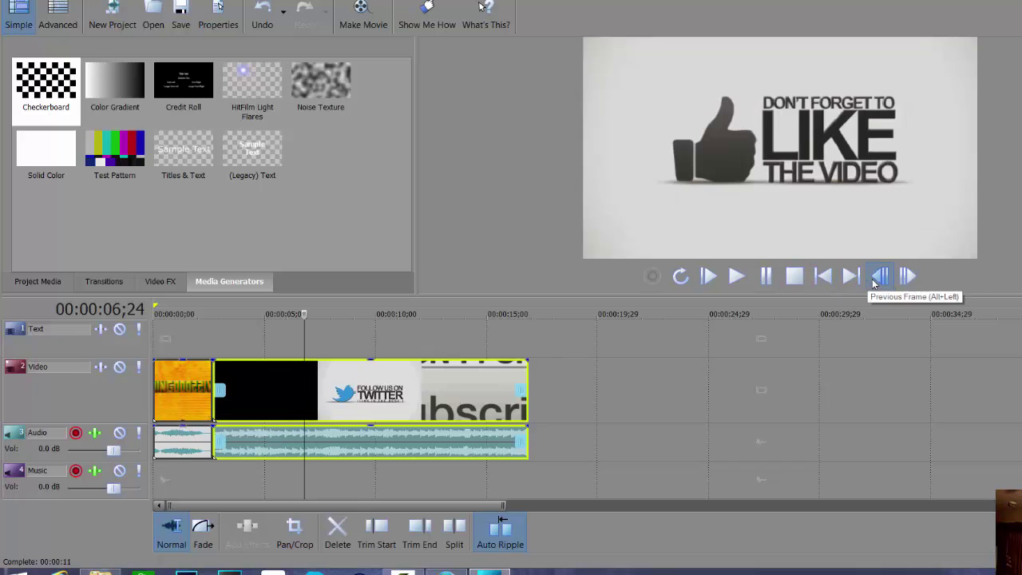
{"action": "left_click", "coordinate": [880, 276]}
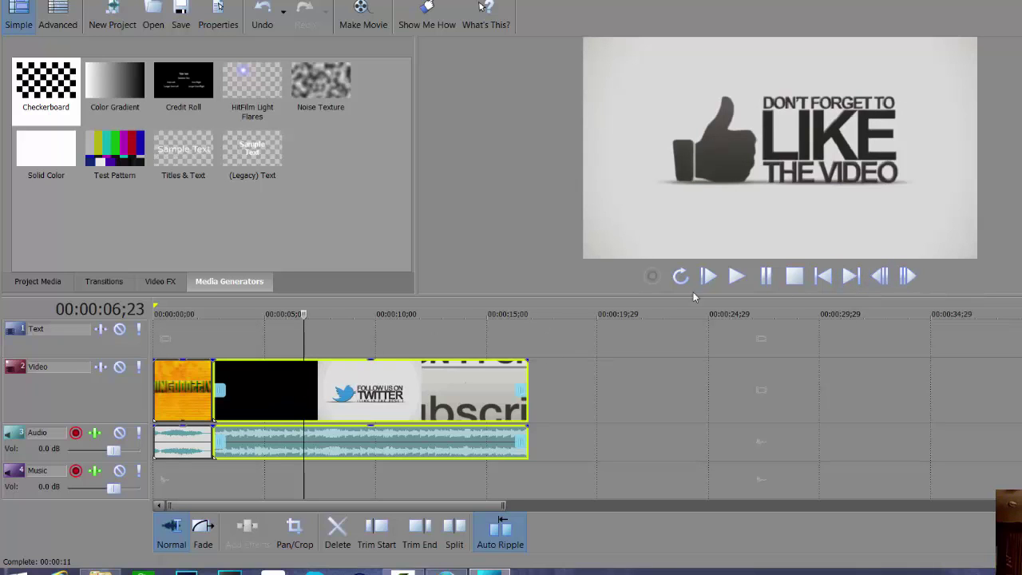
{"action": "left_click", "coordinate": [823, 277]}
{"action": "left_click", "coordinate": [728, 285]}
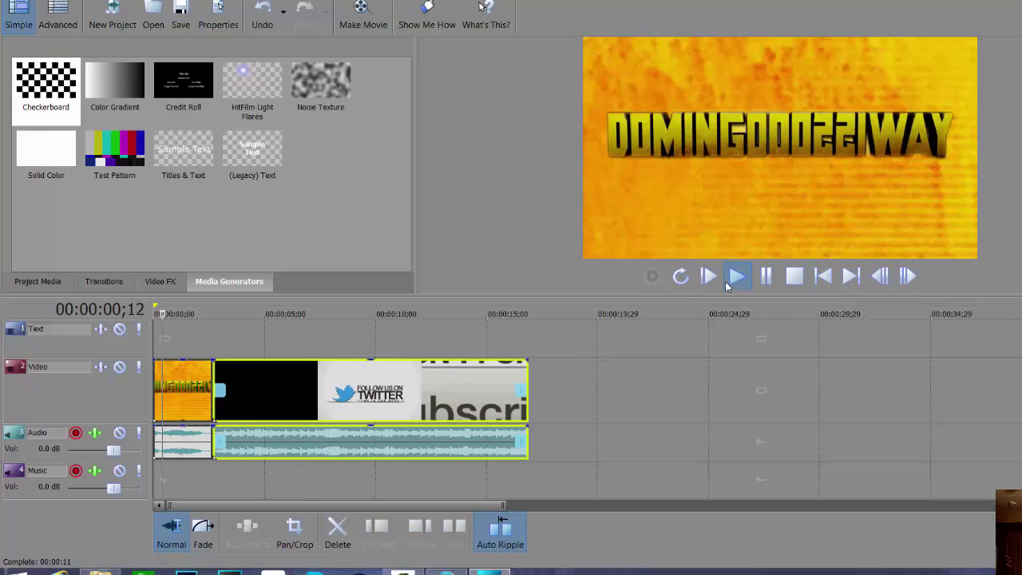
{"action": "left_click", "coordinate": [765, 280]}
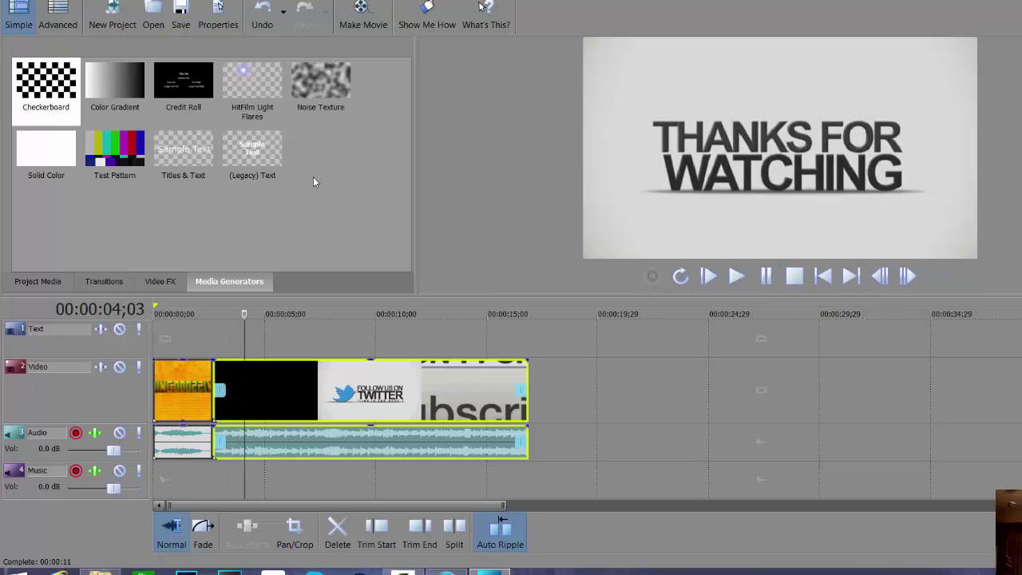
- Examine the available transitions, video effects and media generators, and return to the project's media
{"action": "left_click", "coordinate": [109, 285]}
{"action": "left_click", "coordinate": [169, 282]}
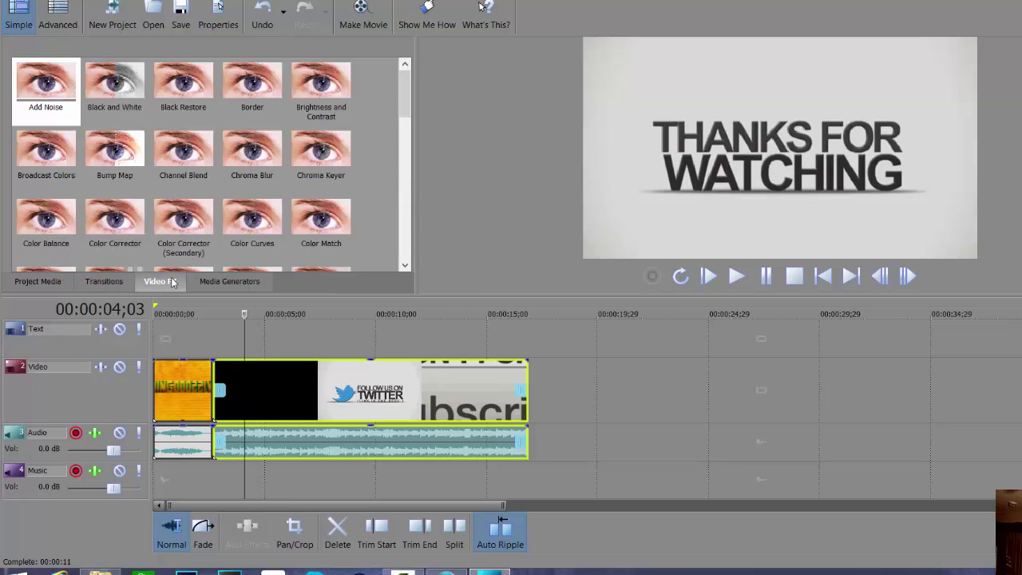
{"action": "left_click", "coordinate": [111, 283]}
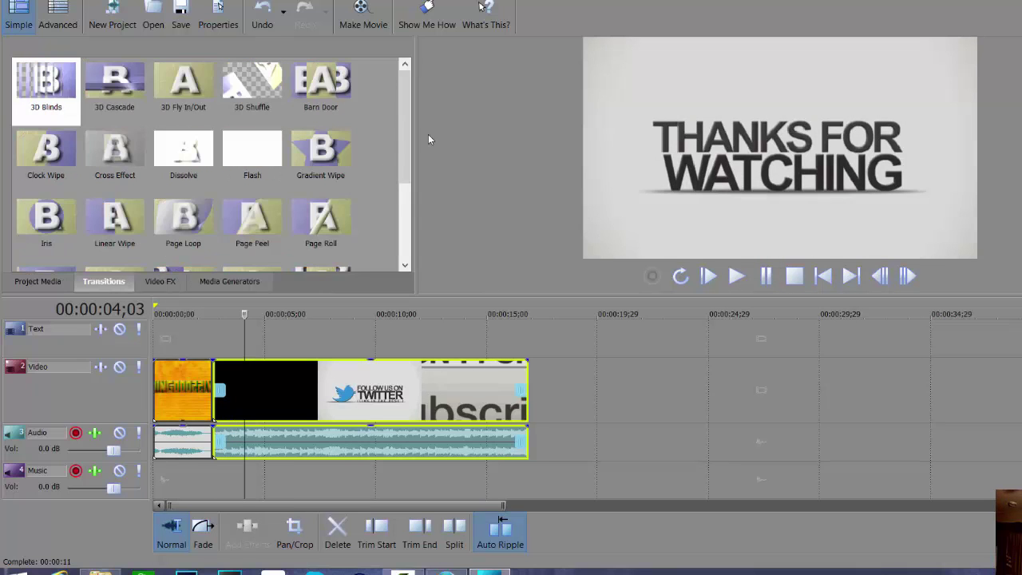
{"action": "left_click", "coordinate": [32, 285]}
{"action": "left_click", "coordinate": [104, 281]}
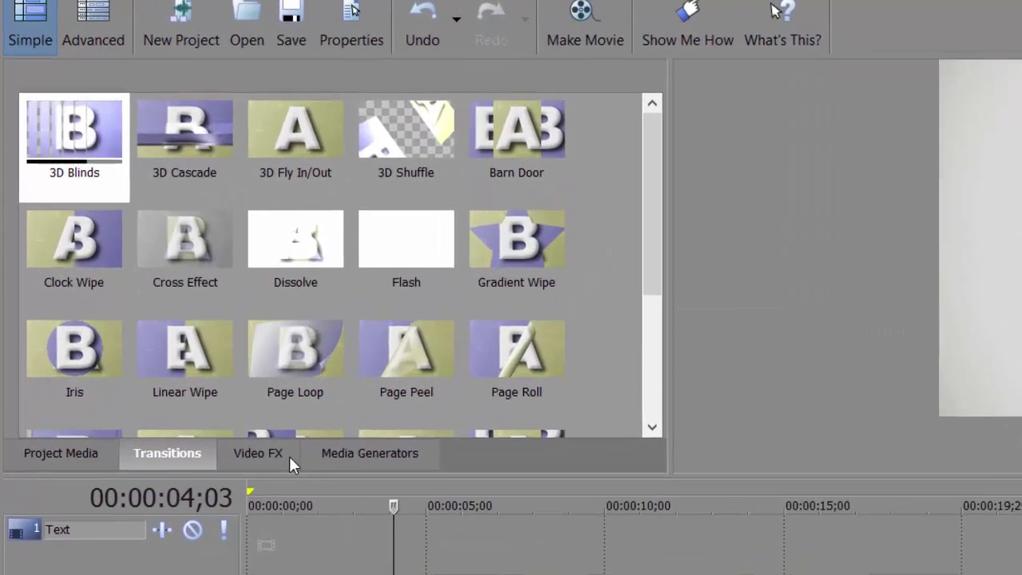
{"action": "left_click", "coordinate": [161, 282]}
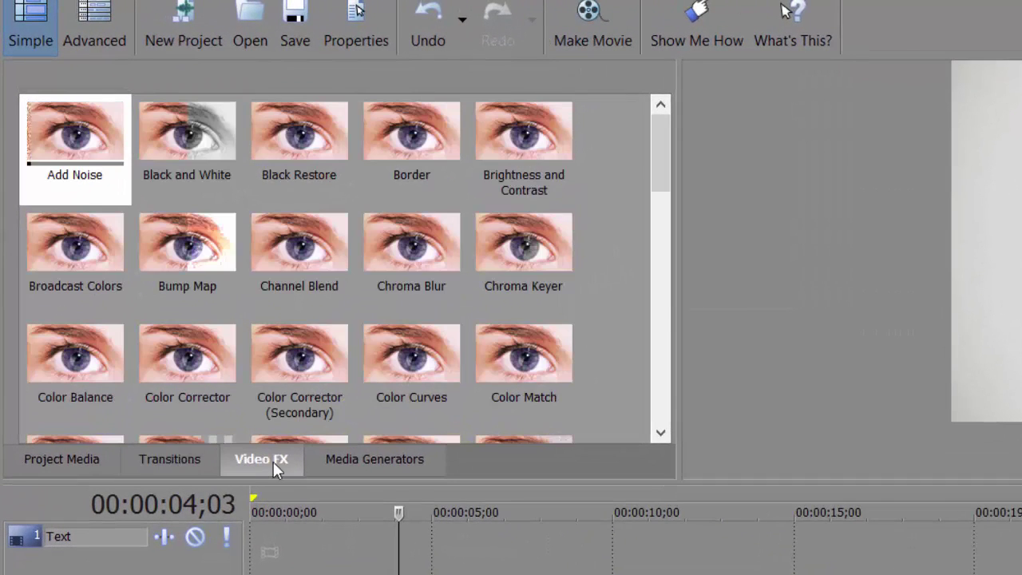
{"action": "left_click", "coordinate": [375, 462]}
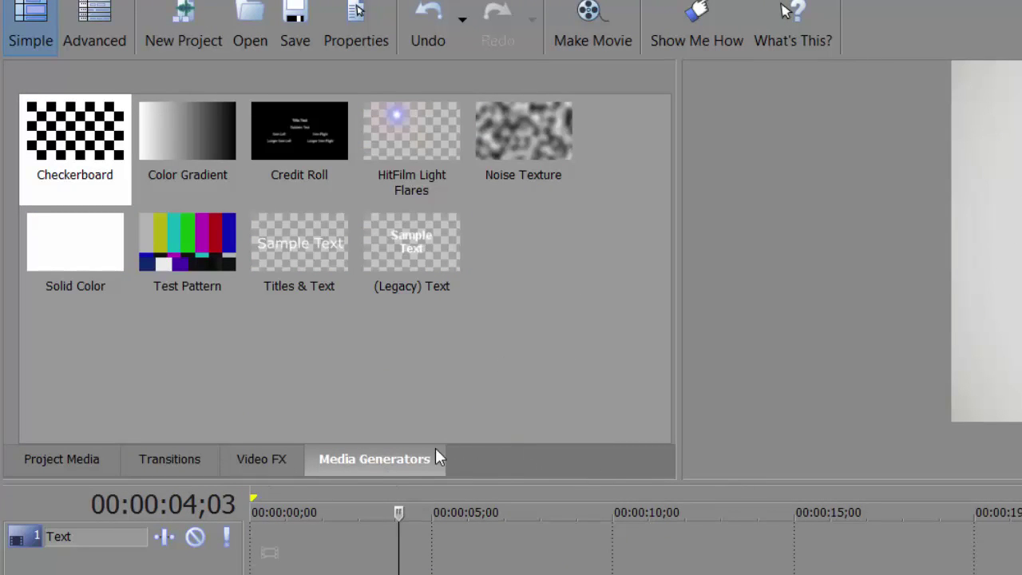
{"action": "left_click", "coordinate": [95, 466]}
{"action": "left_click", "coordinate": [170, 462]}
{"action": "left_click", "coordinate": [260, 461]}
{"action": "left_click", "coordinate": [375, 463]}
{"action": "left_click", "coordinate": [61, 462]}
- Add the Sony Gaussian Blur effect from the 32-bit floating point group to the BAM INTRO clip
{"action": "left_click", "coordinate": [317, 512]}
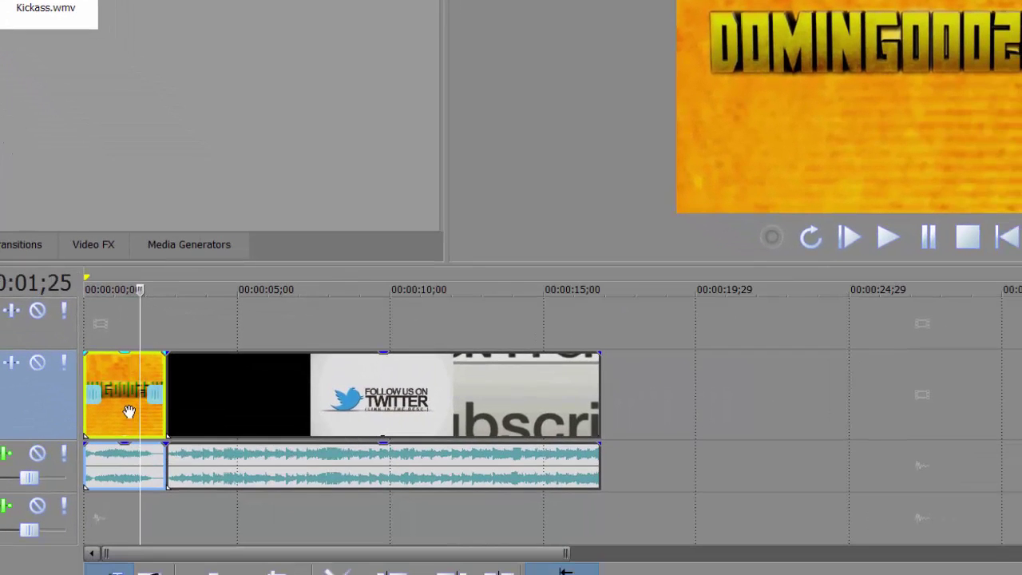
{"action": "right_click", "coordinate": [129, 412]}
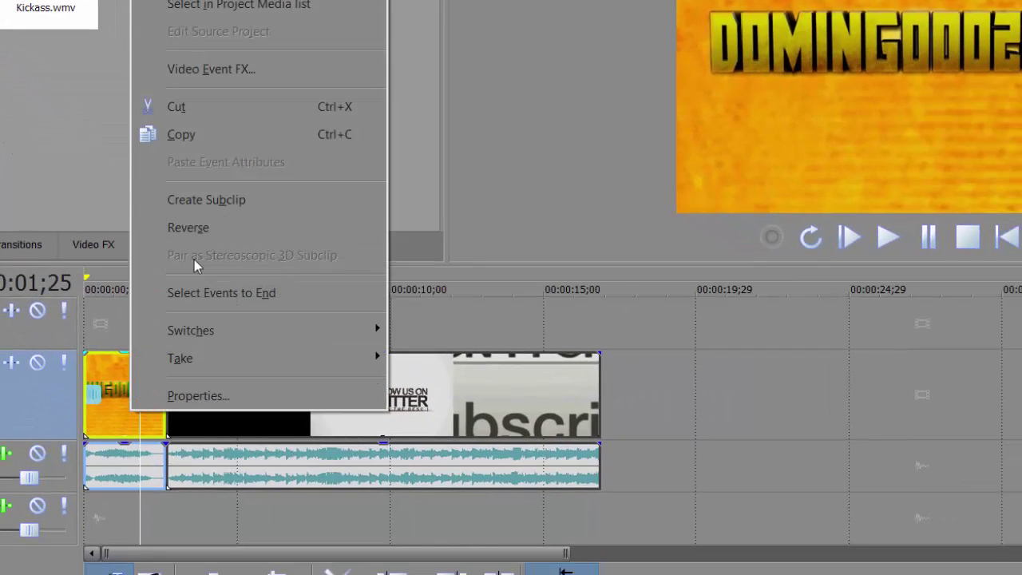
{"action": "left_click", "coordinate": [214, 69]}
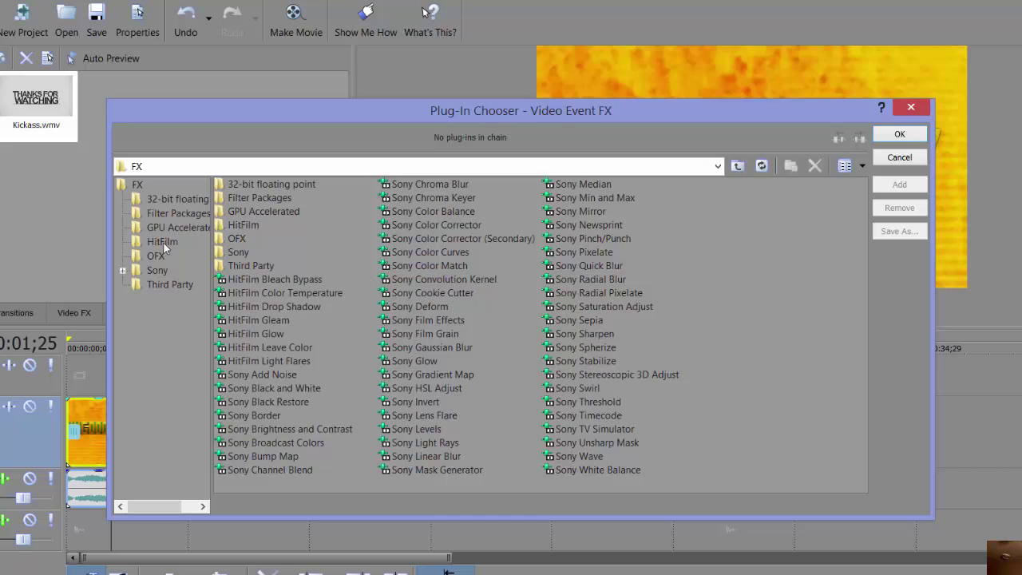
{"action": "left_click", "coordinate": [165, 285]}
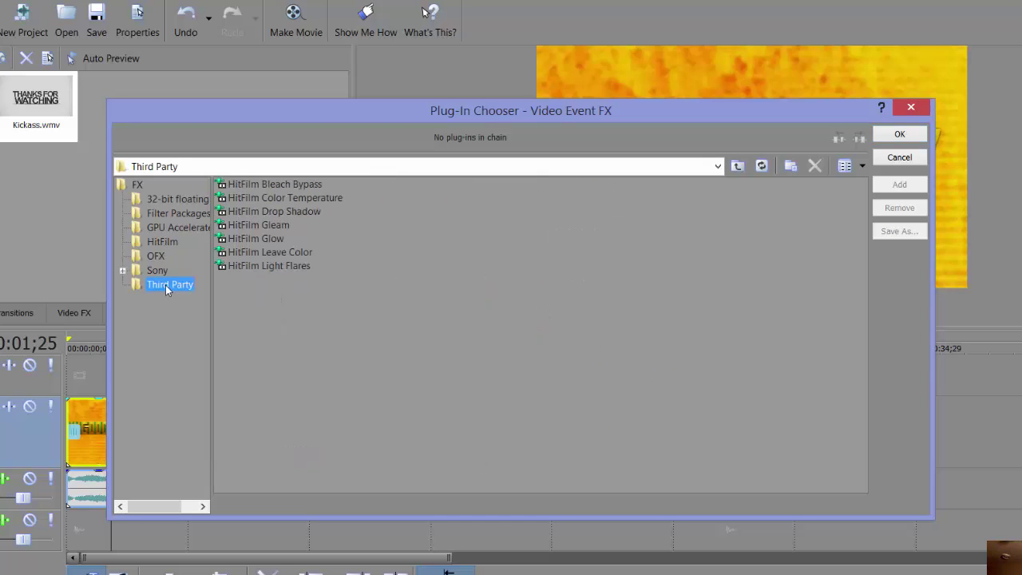
{"action": "left_click", "coordinate": [171, 227]}
{"action": "left_click", "coordinate": [169, 214]}
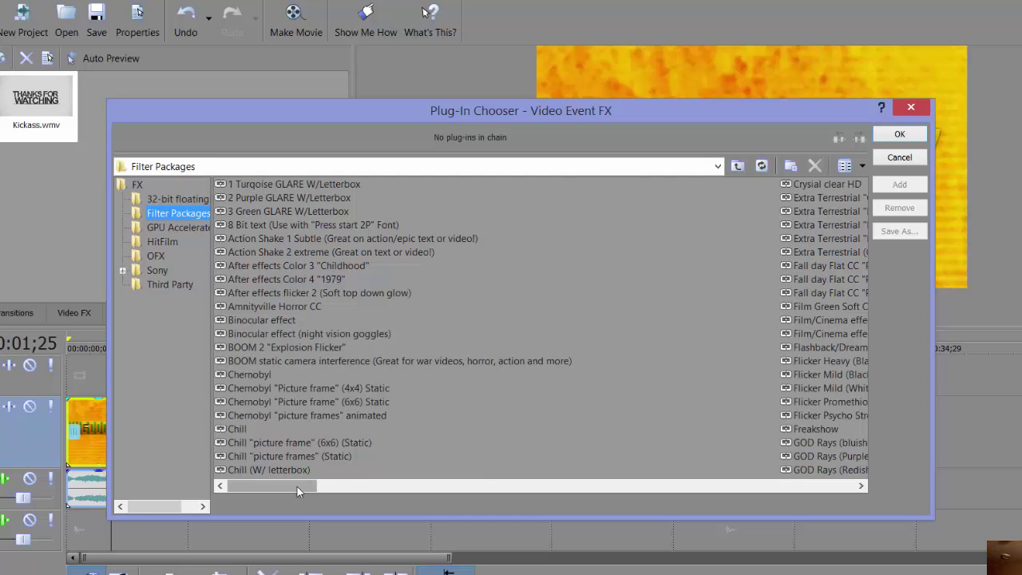
{"action": "left_click_drag", "start_coordinate": [355, 484], "coordinate": [253, 470]}
{"action": "left_click", "coordinate": [164, 201]}
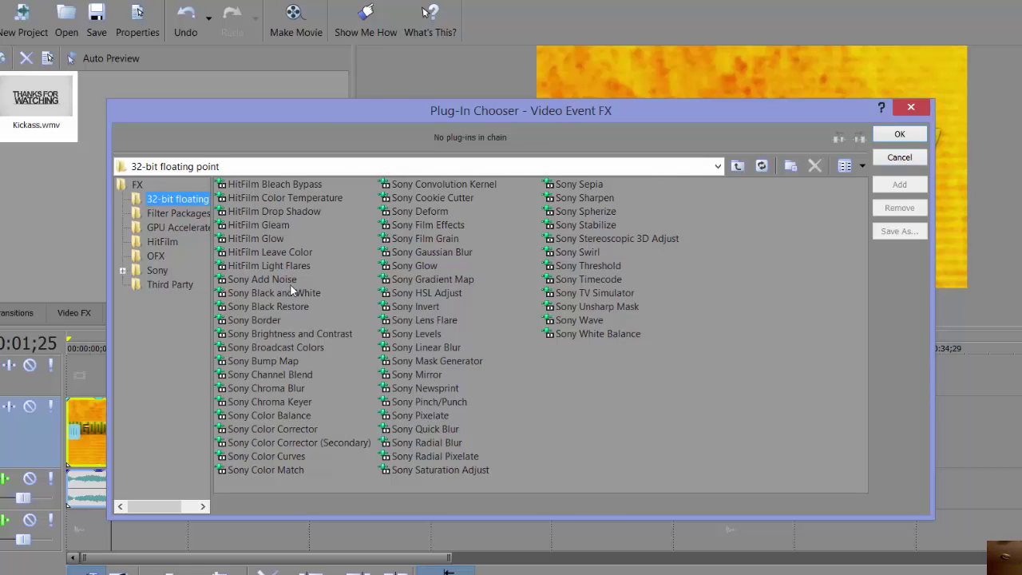
{"action": "double_click", "coordinate": [431, 251]}
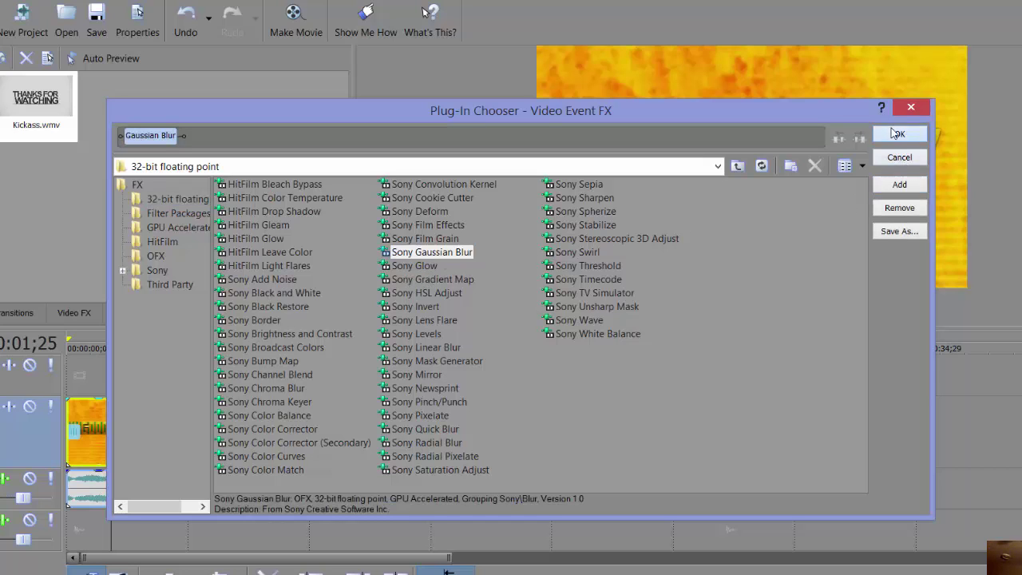
{"action": "left_click", "coordinate": [897, 133]}
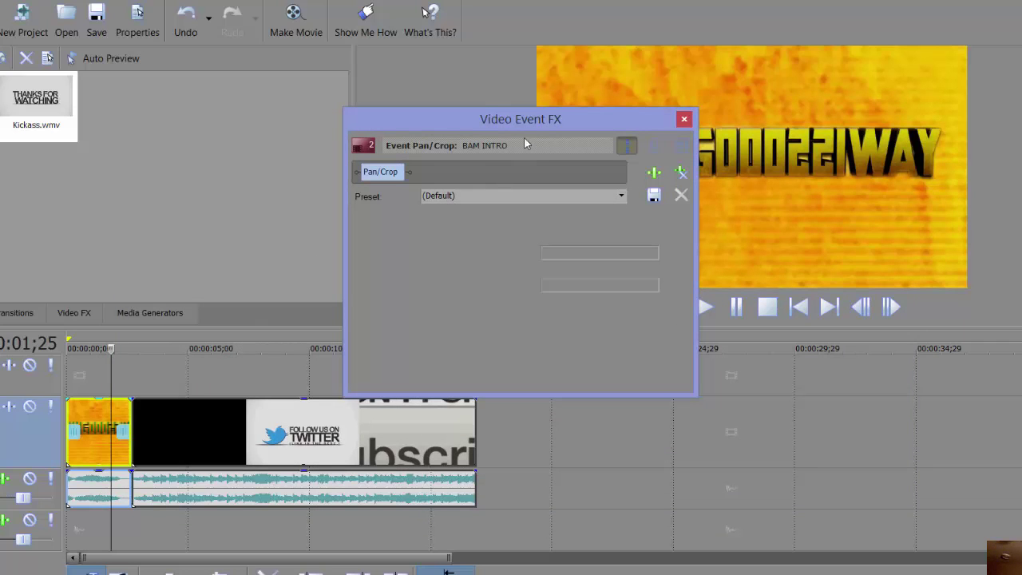
- Set the Gaussian Blur's horizontal and vertical range to 0.0000 and close the effect settings
{"action": "left_click_drag", "start_coordinate": [531, 124], "coordinate": [329, 182]}
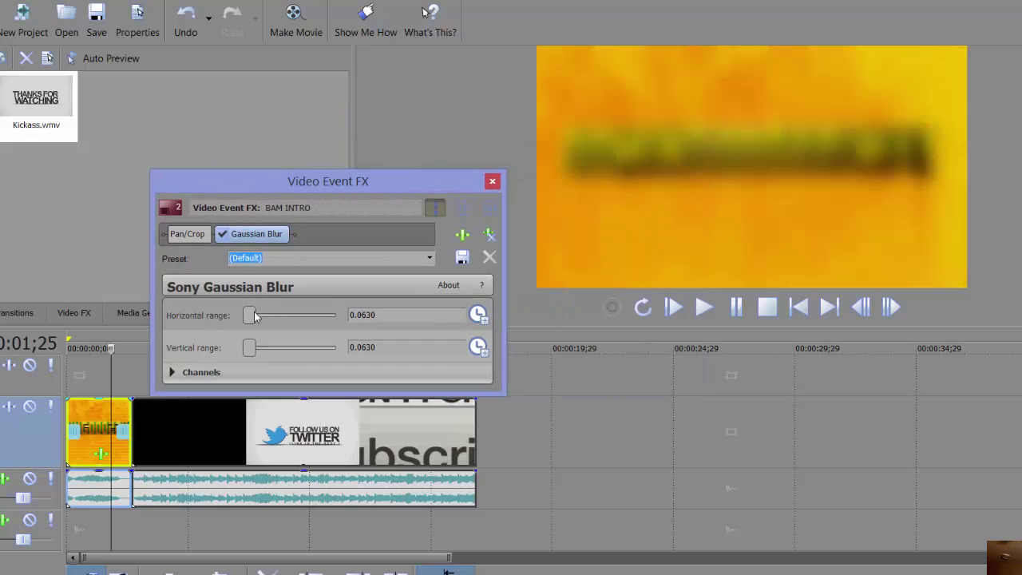
{"action": "left_click_drag", "start_coordinate": [250, 316], "coordinate": [210, 319]}
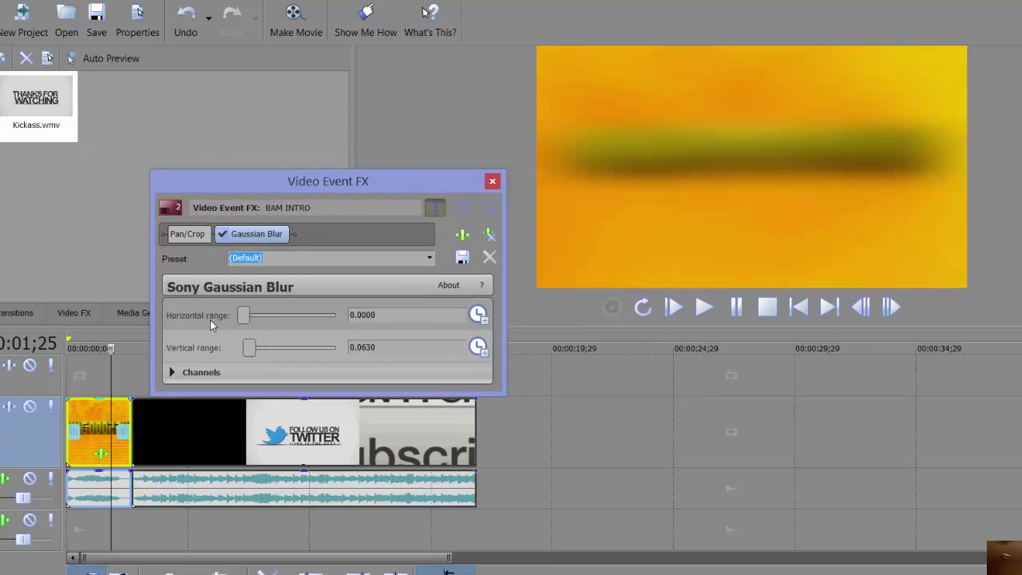
{"action": "mouse_move", "coordinate": [250, 348]}
{"action": "left_mouse_down"}
{"action": "mouse_move", "coordinate": [304, 348]}
{"action": "mouse_move", "coordinate": [207, 346]}
{"action": "mouse_move", "coordinate": [266, 347]}
{"action": "mouse_move", "coordinate": [238, 347]}
{"action": "left_mouse_up"}
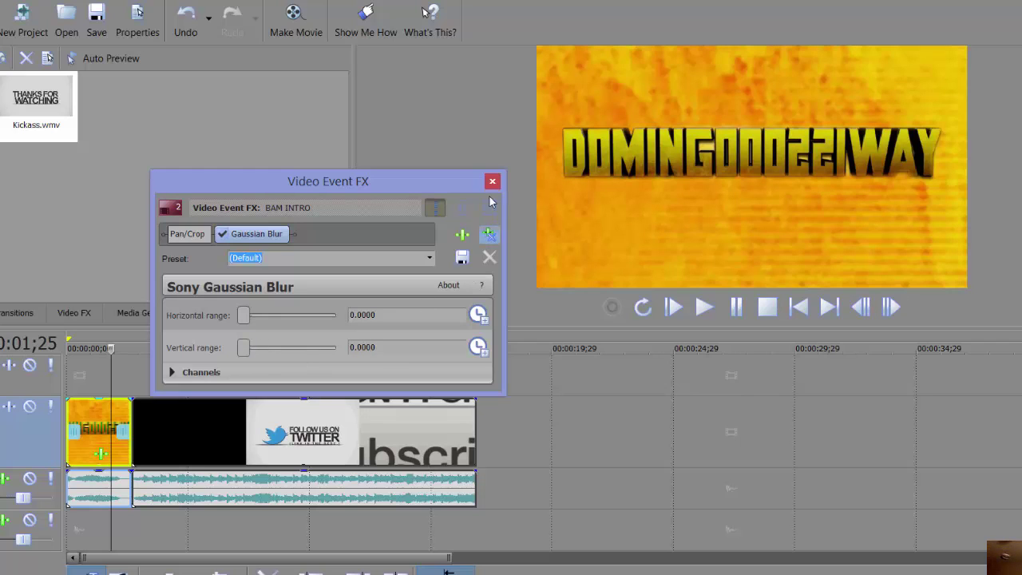
{"action": "left_click", "coordinate": [492, 181]}
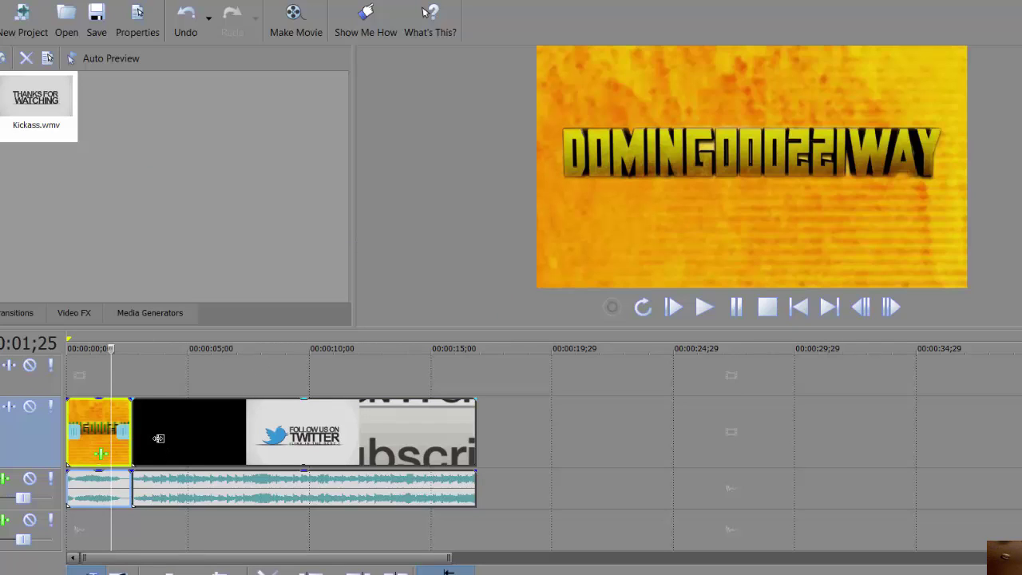
- Split the Kickass clip at 00:00:05;03
{"action": "left_click", "coordinate": [191, 438]}
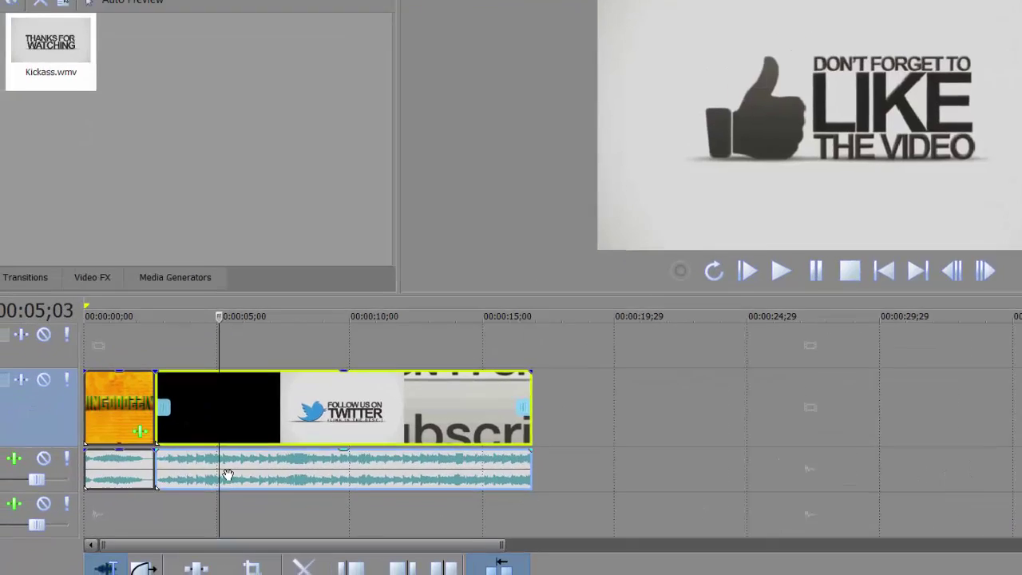
{"action": "key", "text": "s"}
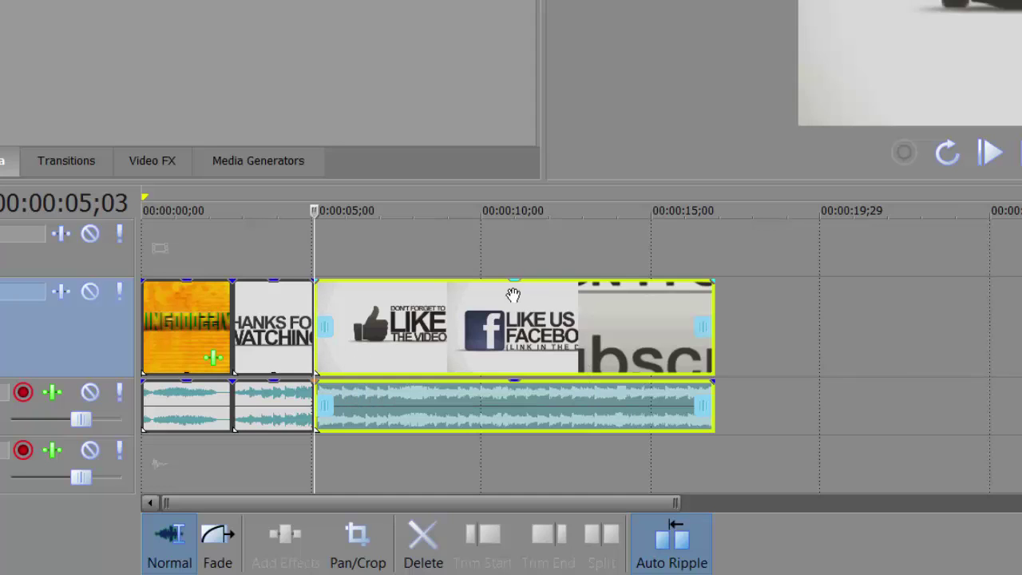
- Crop the longer Kickass part with Pan/Crop to a frame of about 1,121 by 631, keeping it centred
{"action": "left_click", "coordinate": [400, 299]}
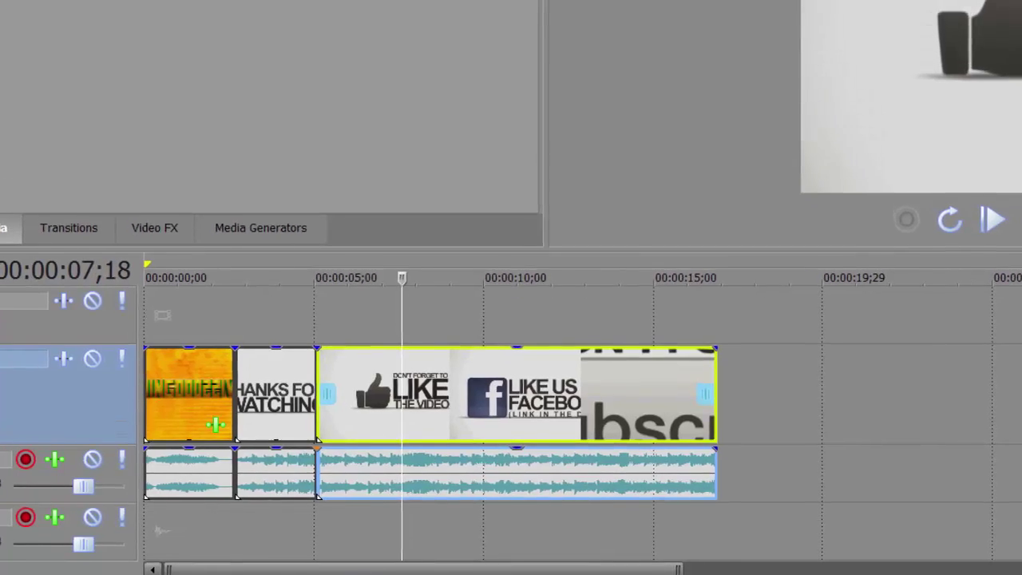
{"action": "left_click", "coordinate": [358, 552]}
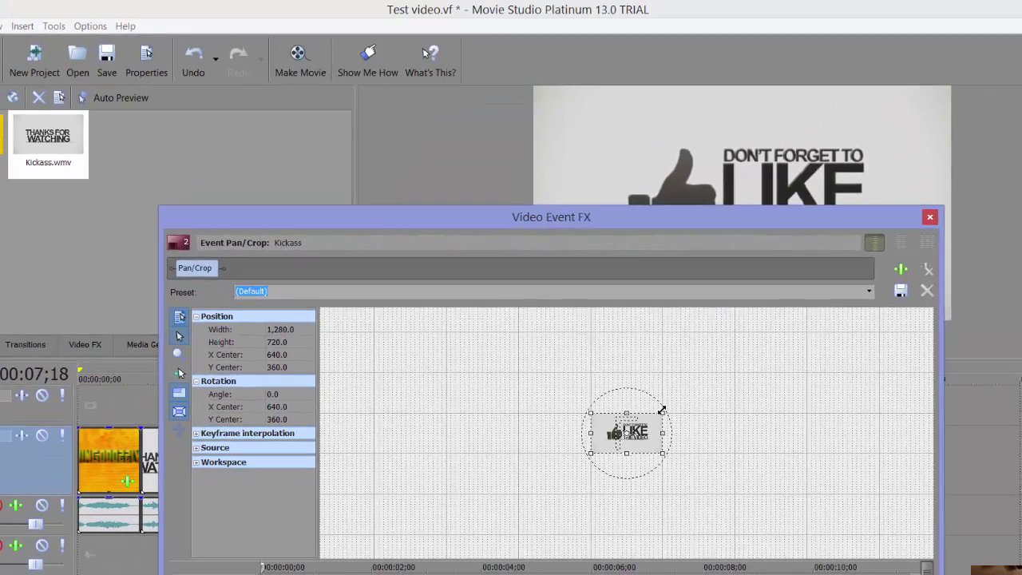
{"action": "left_click_drag", "start_coordinate": [910, 368], "coordinate": [888, 377]}
{"action": "left_click_drag", "start_coordinate": [644, 419], "coordinate": [665, 413]}
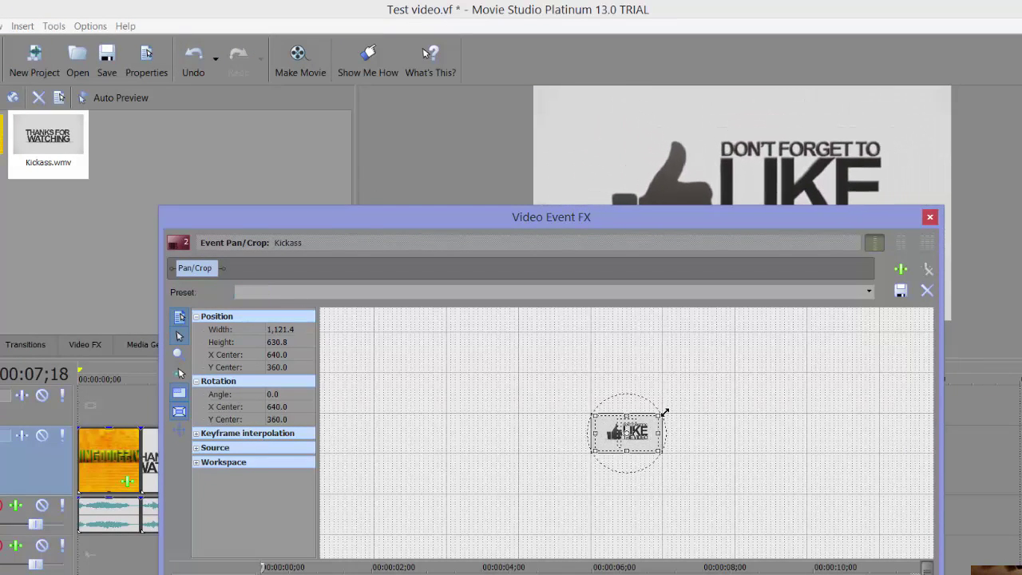
{"action": "left_click", "coordinate": [930, 216]}
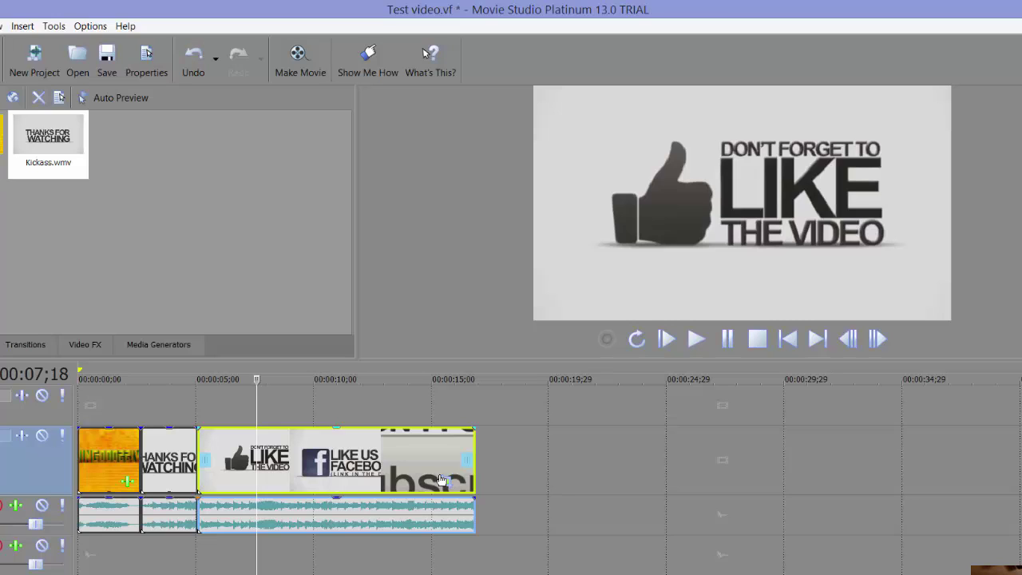
- Move the two Kickass parts later on the video track to leave gaps, and nudge the longer part slightly earlier
{"action": "left_click", "coordinate": [787, 340]}
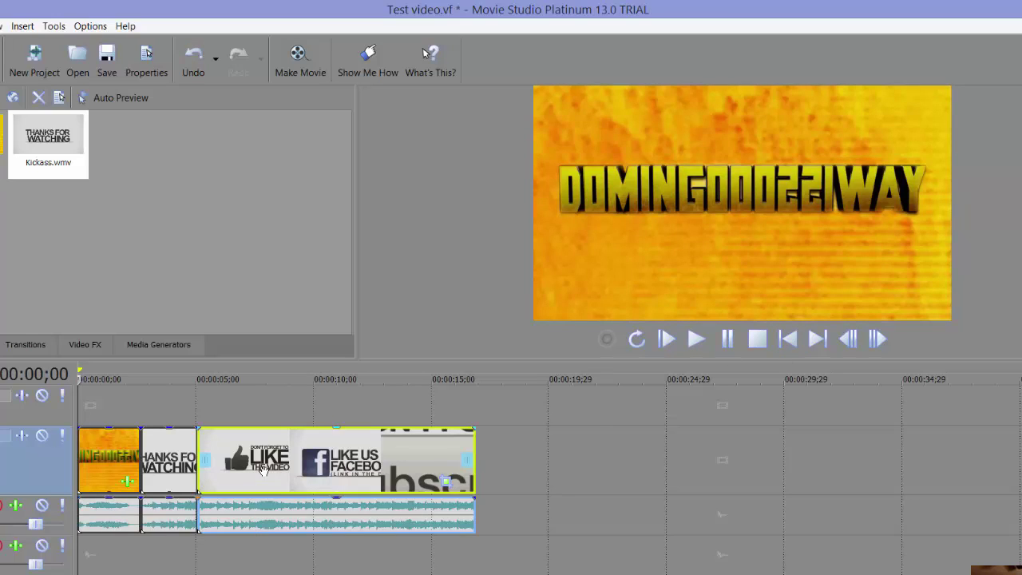
{"action": "left_click_drag", "start_coordinate": [263, 469], "coordinate": [310, 470]}
{"action": "left_click_drag", "start_coordinate": [170, 449], "coordinate": [206, 449]}
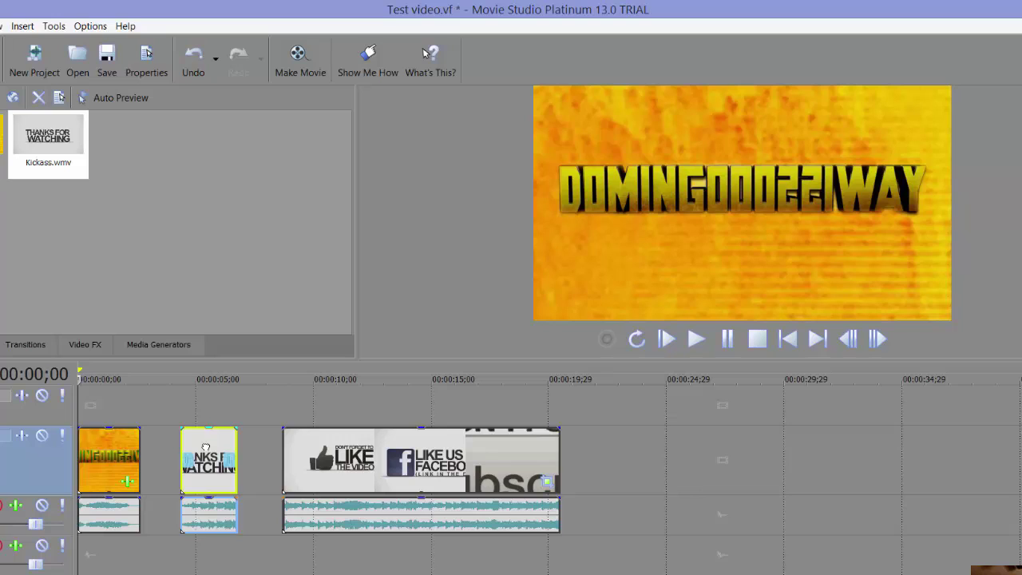
{"action": "left_click", "coordinate": [357, 466]}
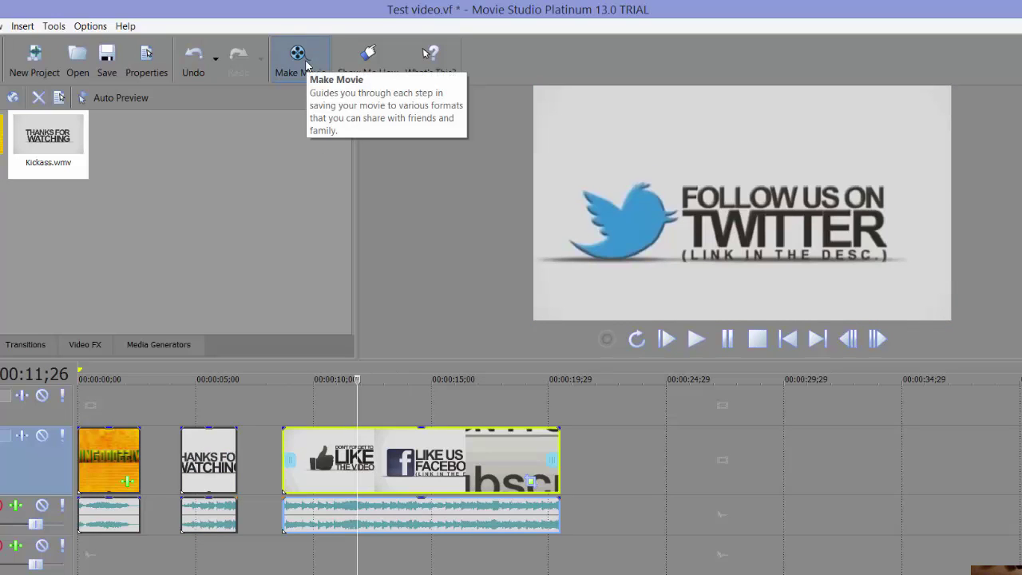
{"action": "key", "text": "KP_4"}
{"action": "key", "text": "KP_4"}
{"action": "key", "text": "KP_4"}
{"action": "key", "text": "KP_4"}
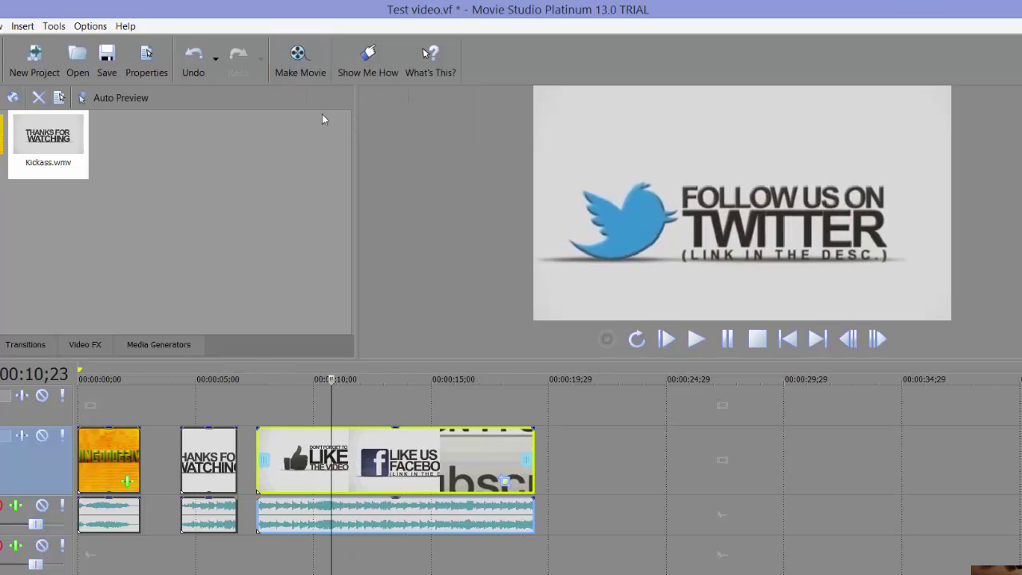
- View the destination choices for making the movie and cancel without choosing one
{"action": "left_click", "coordinate": [302, 64]}
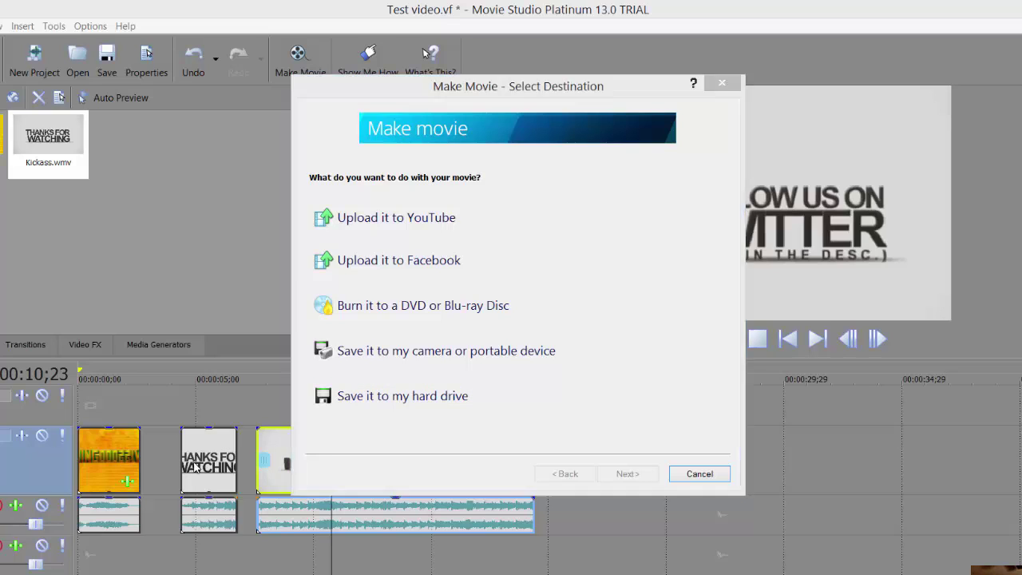
{"action": "left_click", "coordinate": [698, 476]}
- Move the two Kickass parts back so all clips on the video track sit end to end
{"action": "left_click", "coordinate": [208, 459], "text": "ctrl"}
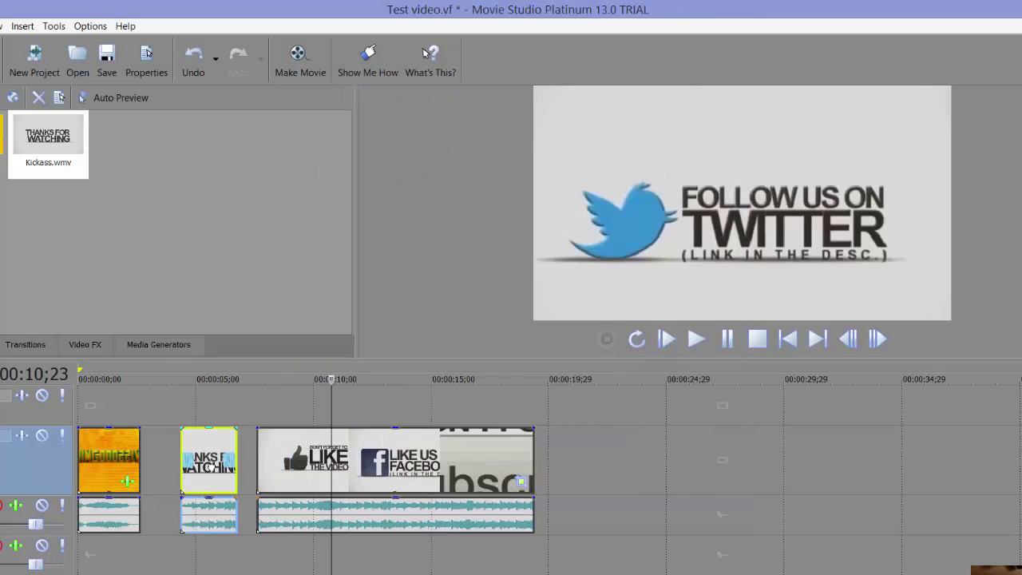
{"action": "left_click_drag", "start_coordinate": [328, 479], "coordinate": [274, 469]}
- Split the longer Kickass part at about 7, 10, 11 and 13 seconds, and return to the start of the timeline
{"action": "left_click", "coordinate": [261, 462]}
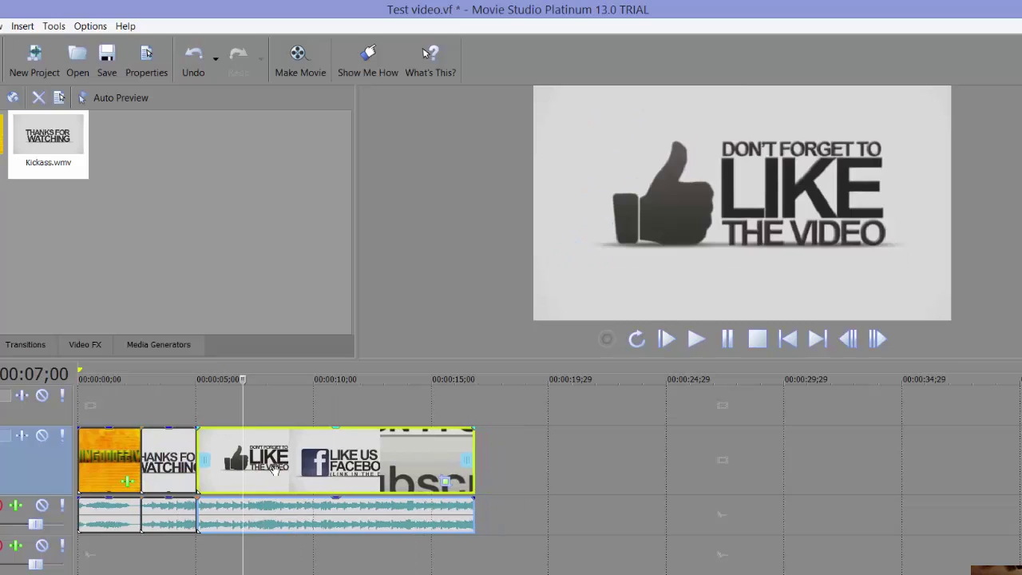
{"action": "key", "text": "s"}
{"action": "left_click", "coordinate": [313, 475]}
{"action": "key", "text": "s"}
{"action": "key", "text": "s"}
{"action": "left_click", "coordinate": [344, 478]}
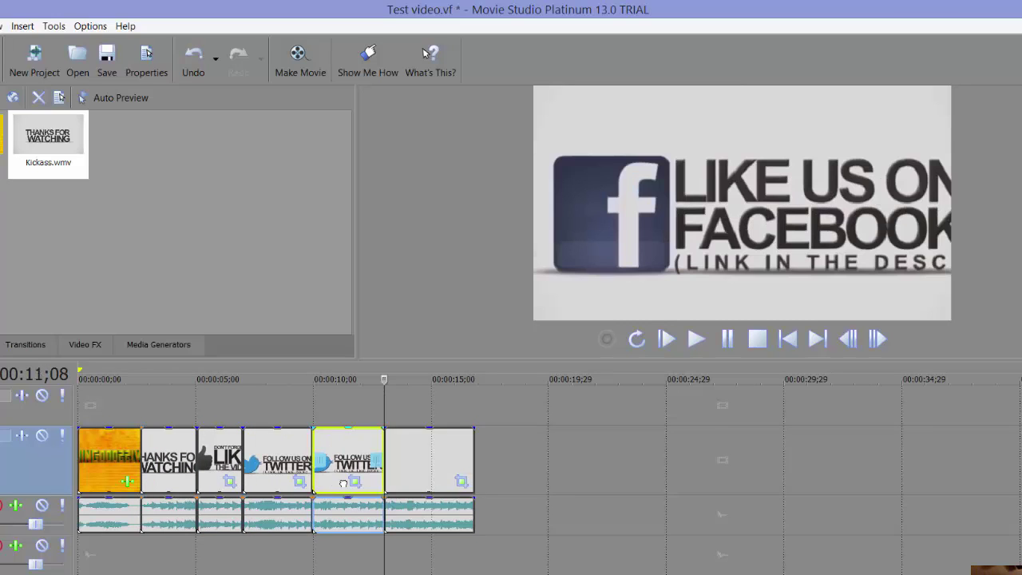
{"action": "key", "text": "s"}
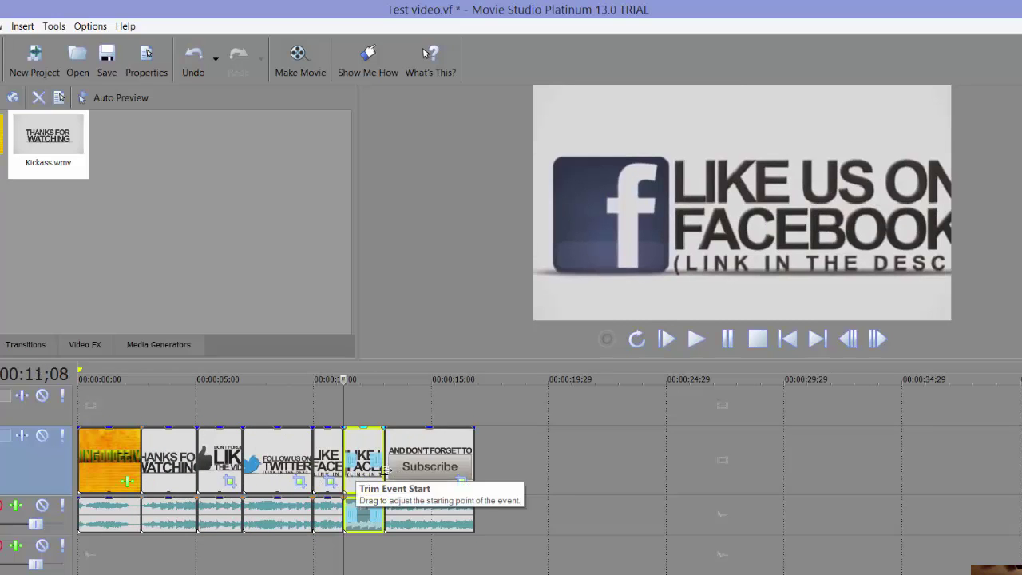
{"action": "left_click", "coordinate": [787, 338]}
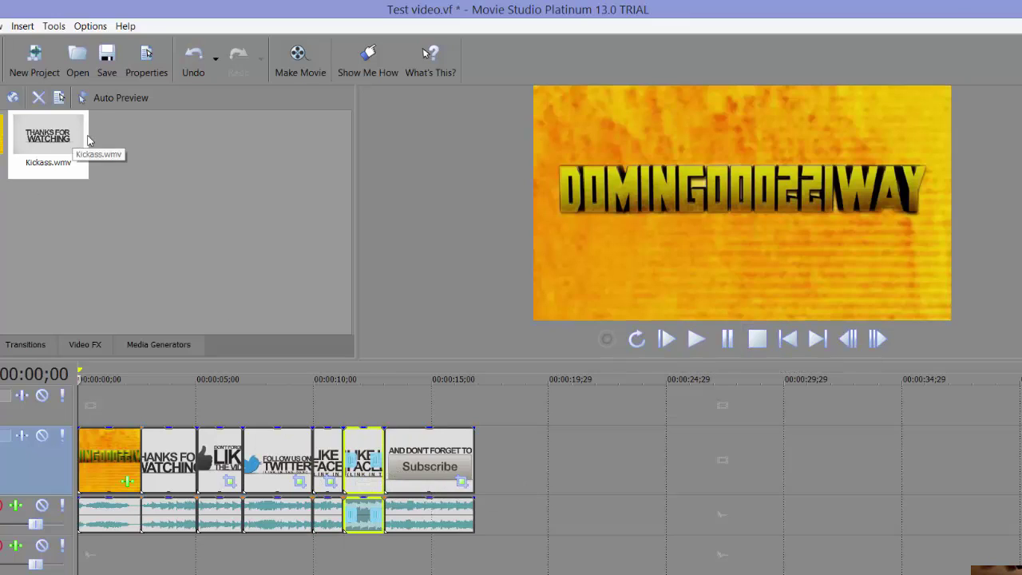
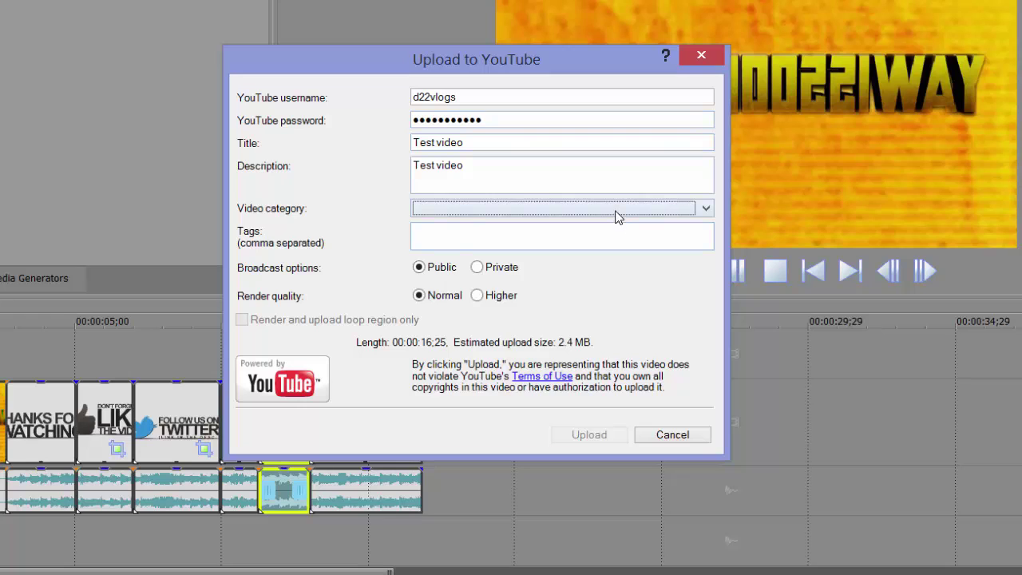
- Set the YouTube upload's video category to People & Blogs and enter "test video sony movie studio" as the tags
{"action": "left_click", "coordinate": [616, 210]}
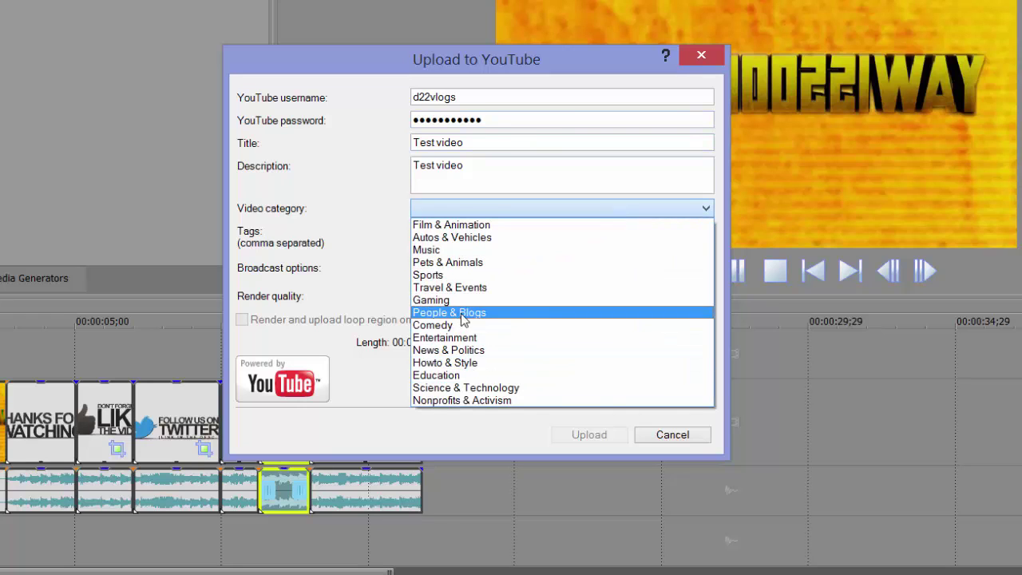
{"action": "left_click", "coordinate": [449, 313]}
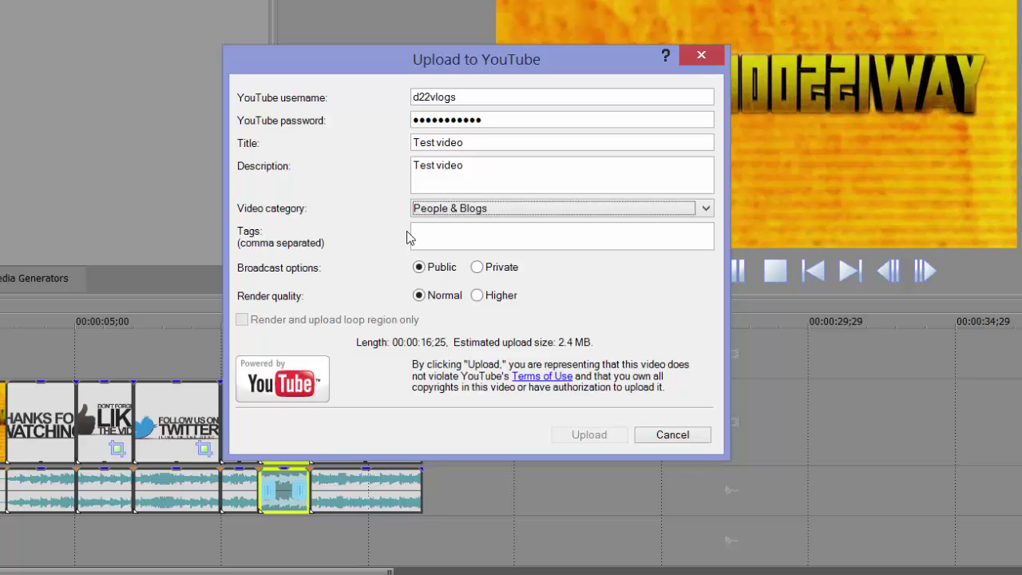
{"action": "left_click", "coordinate": [435, 233]}
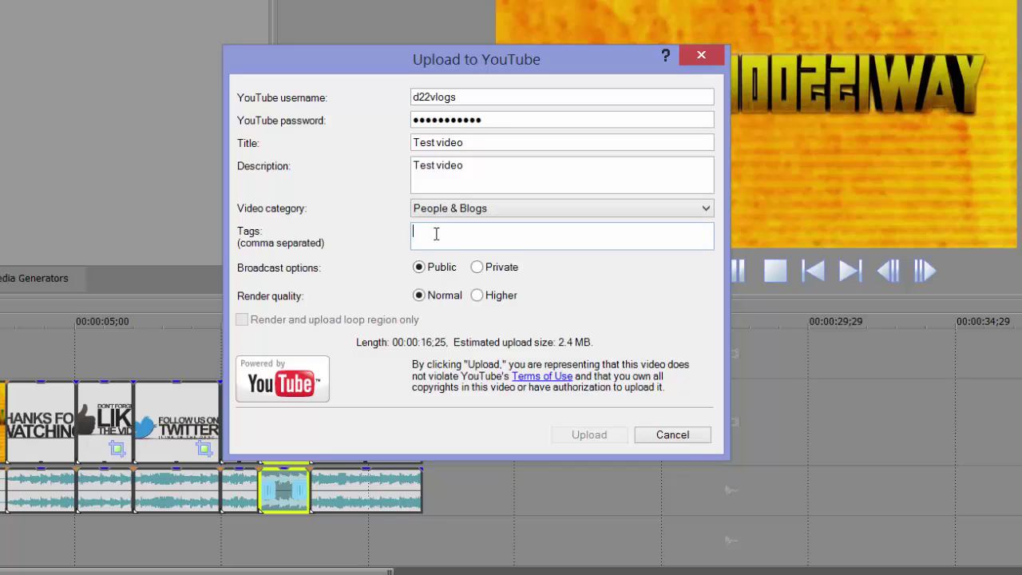
{"action": "type", "text": "test video vegsa"}
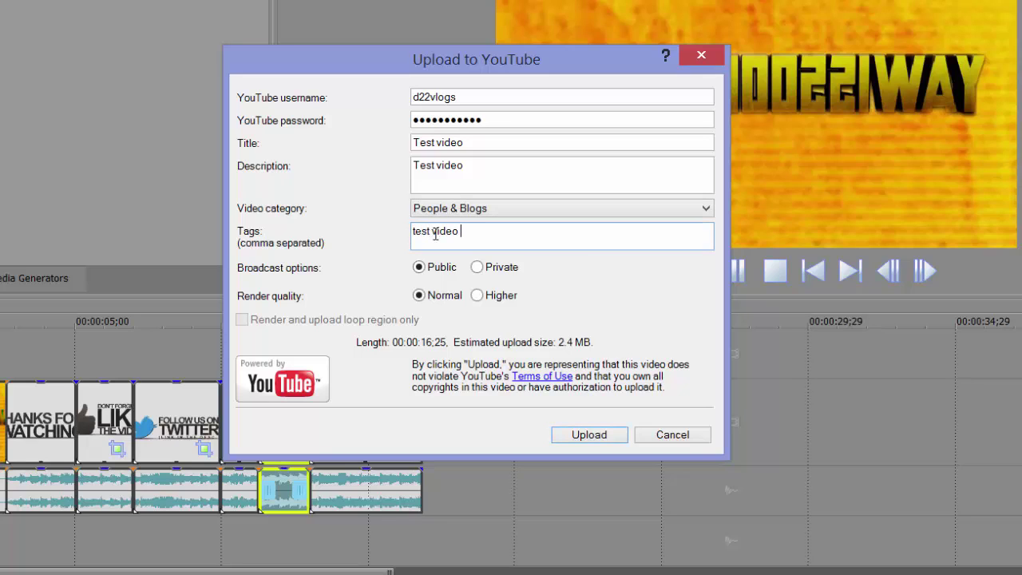
{"action": "key", "text": "BackSpace"}
{"action": "key", "text": "BackSpace"}
{"action": "type", "text": "as m"}
{"action": "key", "text": "BackSpace"}
{"action": "key", "text": "BackSpace"}
{"action": "key", "text": "BackSpace"}
{"action": "key", "text": "BackSpace"}
{"action": "key", "text": "BackSpace"}
{"action": "key", "text": "BackSpace"}
{"action": "key", "text": "BackSpace"}
{"action": "type", "text": "sony movie studio"}
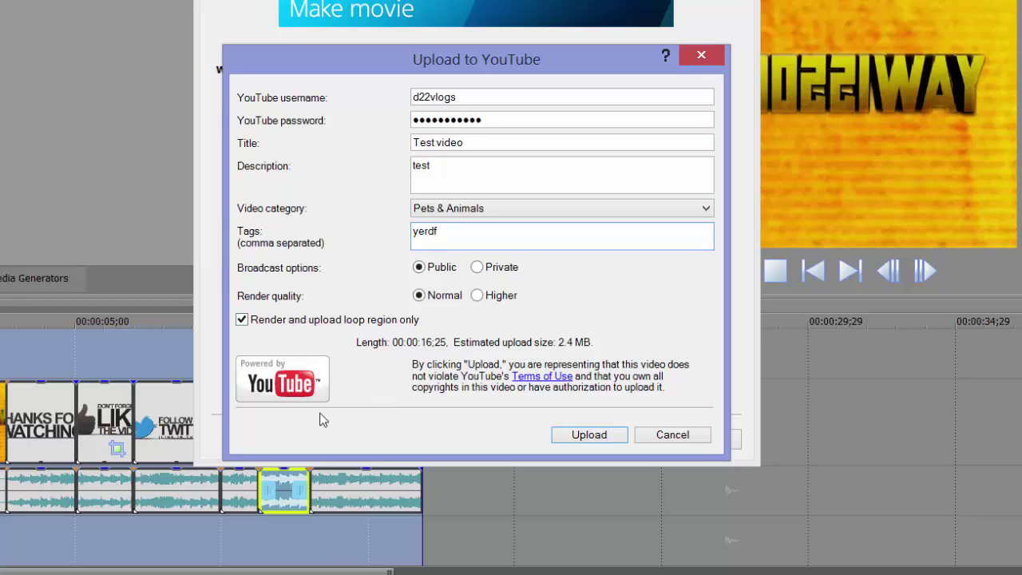
- Try to upload the Test video to YouTube with public broadcast and normal render quality
{"action": "left_click", "coordinate": [572, 437]}
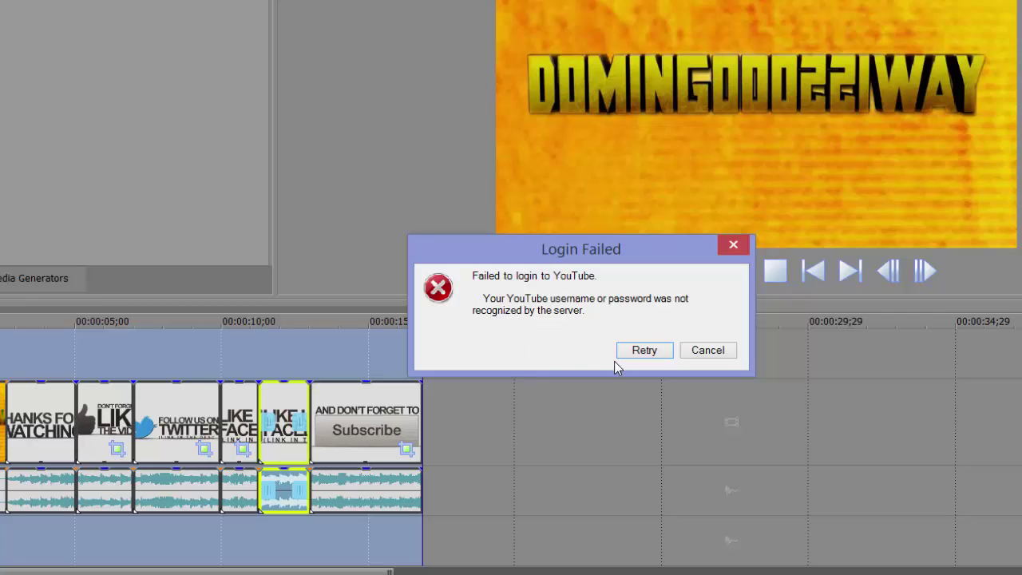
- Retry the YouTube upload of the Test video with the account password entered again, and cancel the login
{"action": "left_click", "coordinate": [644, 351]}
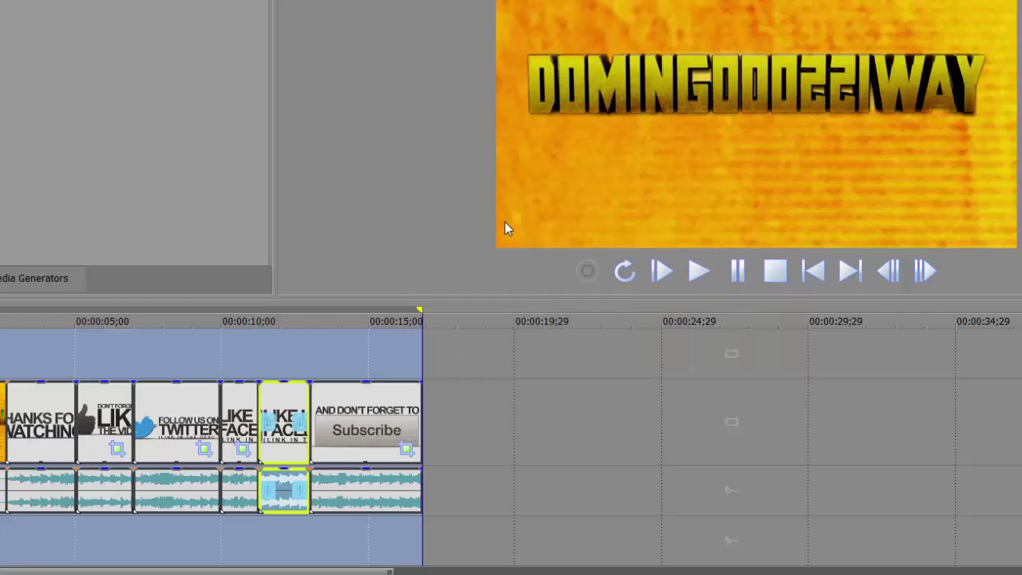
{"action": "key", "text": "Tab"}
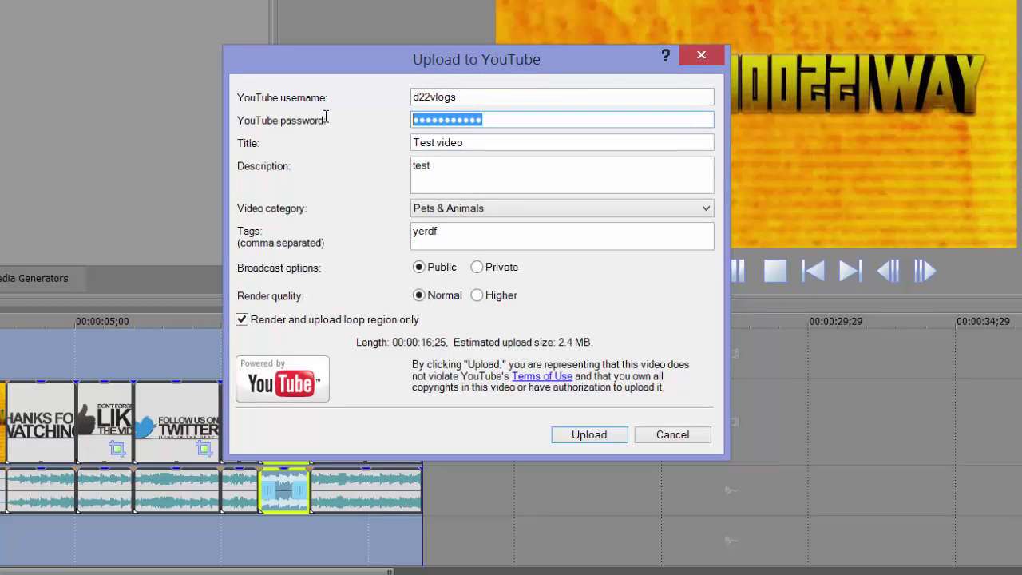
{"action": "type", "text": "•"}
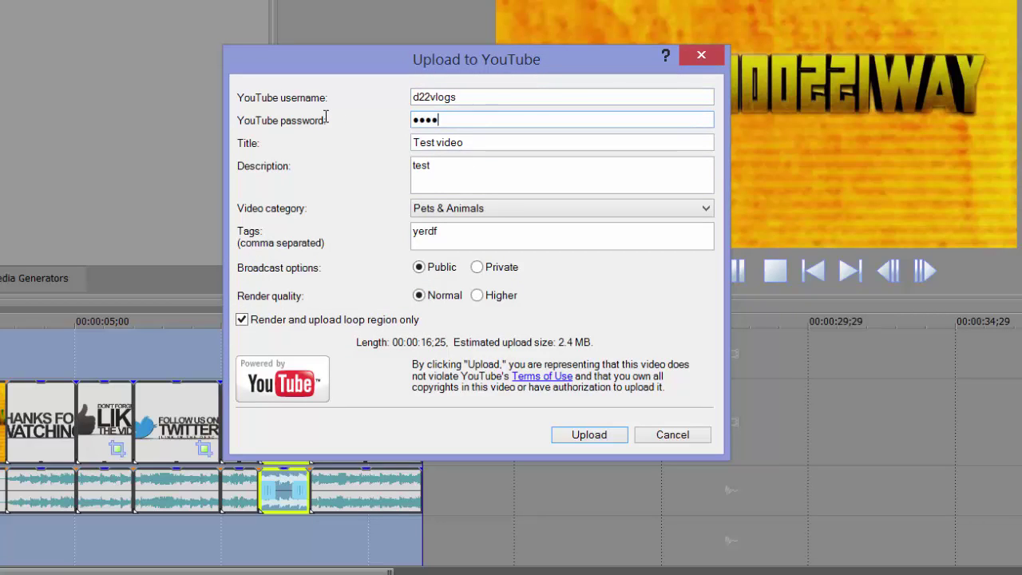
{"action": "type", "text": "•••••••••"}
{"action": "left_click", "coordinate": [571, 435]}
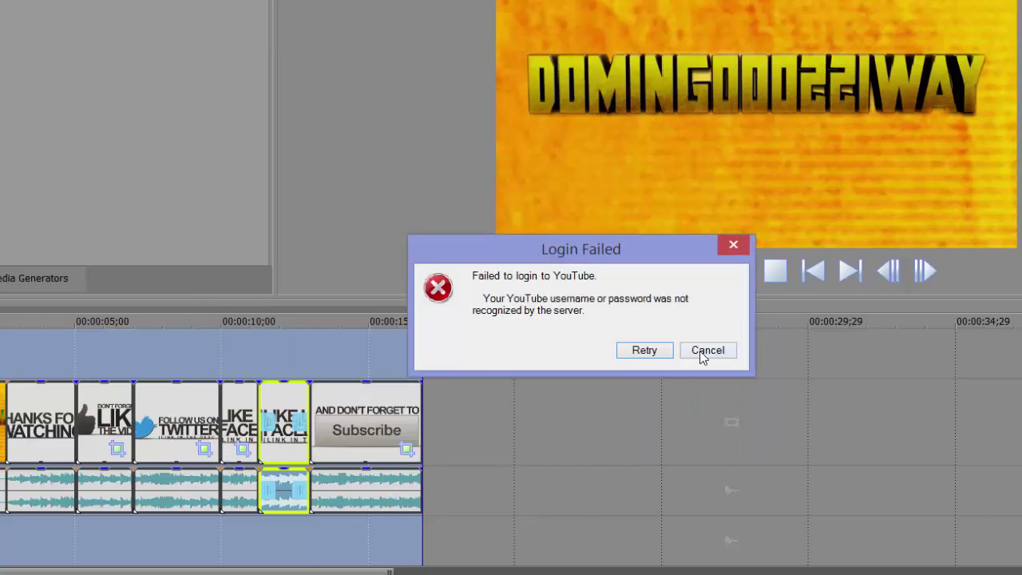
{"action": "left_click", "coordinate": [701, 353]}
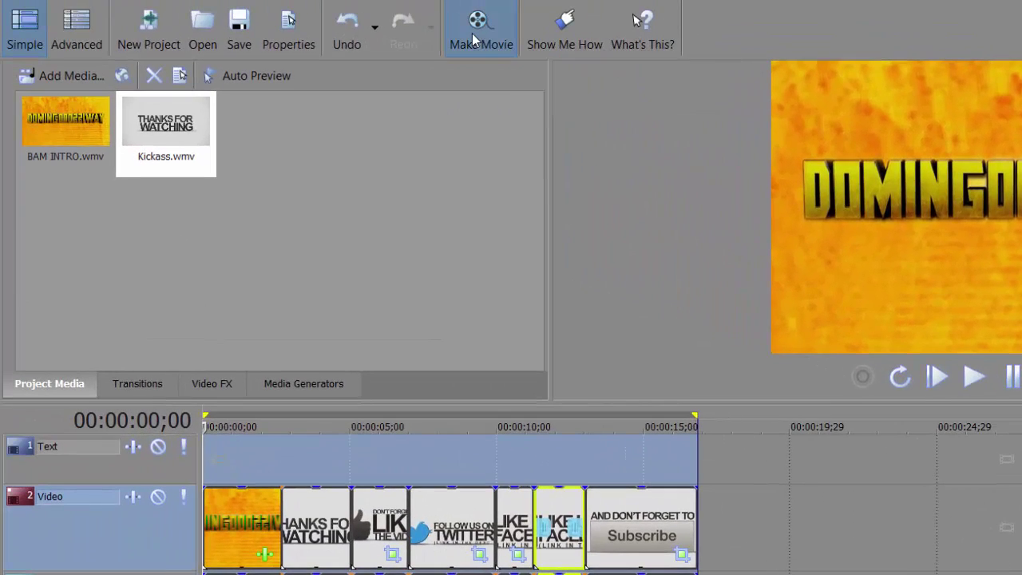
{"action": "left_click", "coordinate": [317, 0]}
{"action": "left_click", "coordinate": [660, 470]}
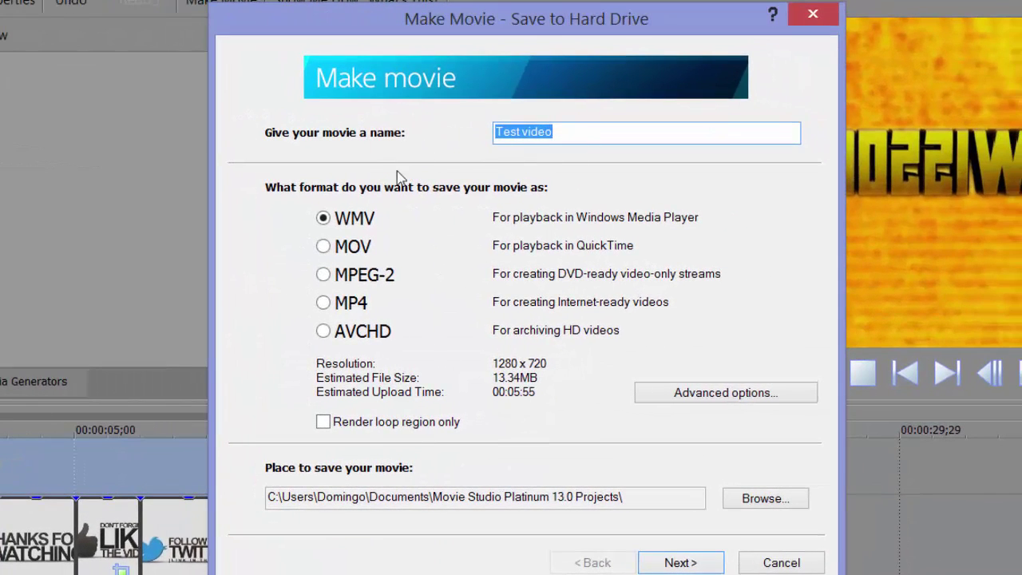
{"action": "left_click", "coordinate": [781, 562]}
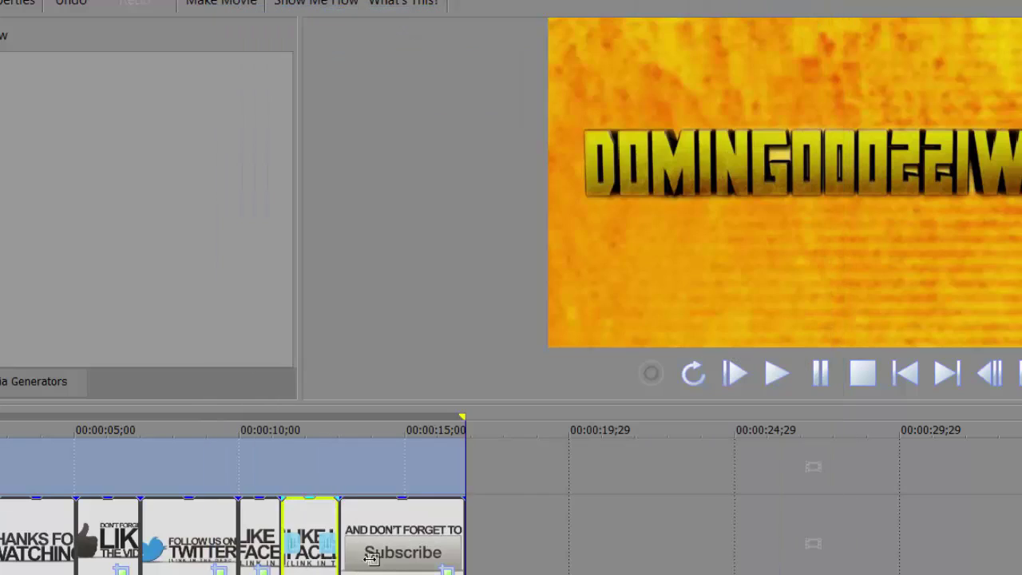
- Delete the last four Kickass parts from the video track, from the Subscribe part back to the Twitter part
{"action": "left_click", "coordinate": [372, 558]}
{"action": "key", "text": "Delete"}
{"action": "left_click", "coordinate": [293, 551]}
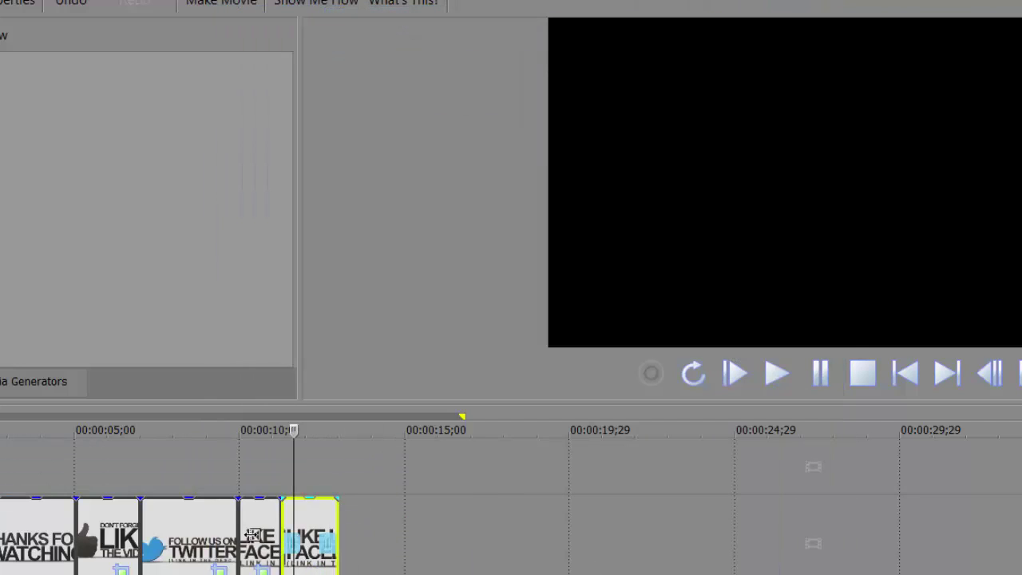
{"action": "key", "text": "Delete"}
{"action": "left_click", "coordinate": [248, 543]}
{"action": "key", "text": "Delete"}
{"action": "left_click", "coordinate": [233, 549]}
{"action": "key", "text": "Delete"}
- Delete the remaining two Kickass parts and set the loop region to the length of the BAM INTRO clip
{"action": "left_click", "coordinate": [182, 491]}
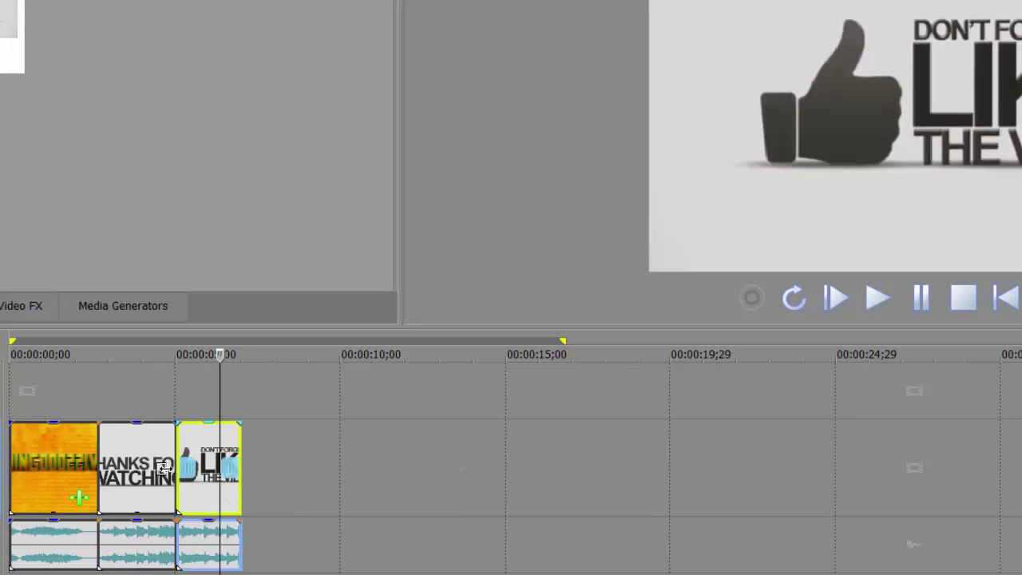
{"action": "key", "text": "Delete"}
{"action": "left_click", "coordinate": [114, 492]}
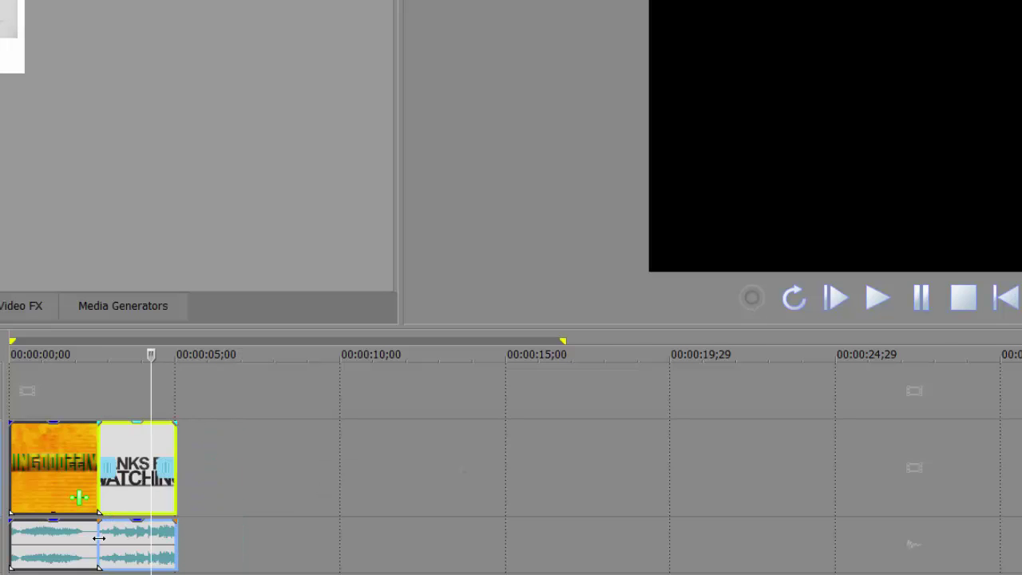
{"action": "key", "text": "Delete"}
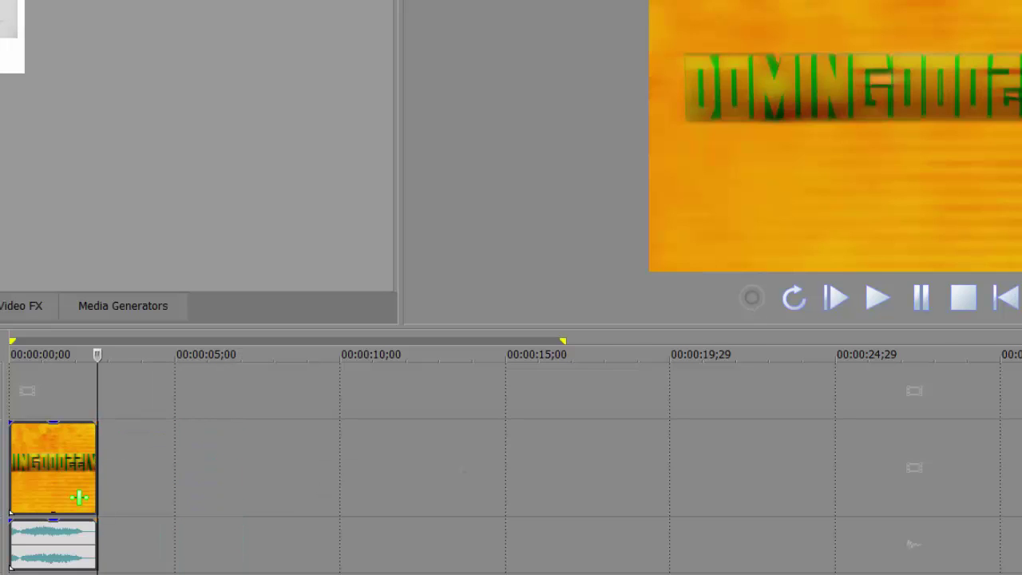
{"action": "left_click", "coordinate": [114, 539]}
{"action": "double_click", "coordinate": [53, 467]}
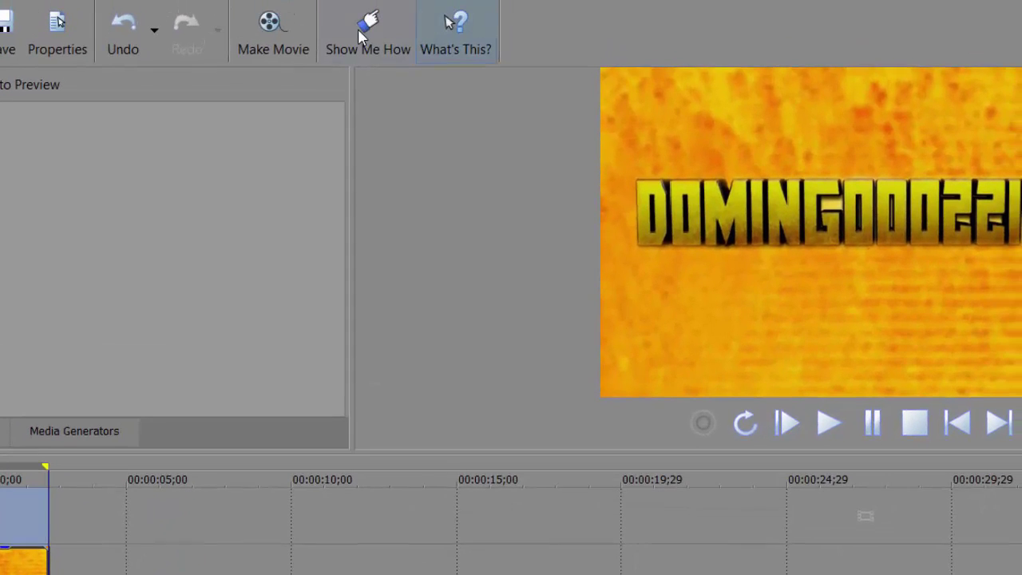
- Try to render the movie to the hard drive as an MP4 named Test video, and cancel the rendering
{"action": "left_click", "coordinate": [322, 0]}
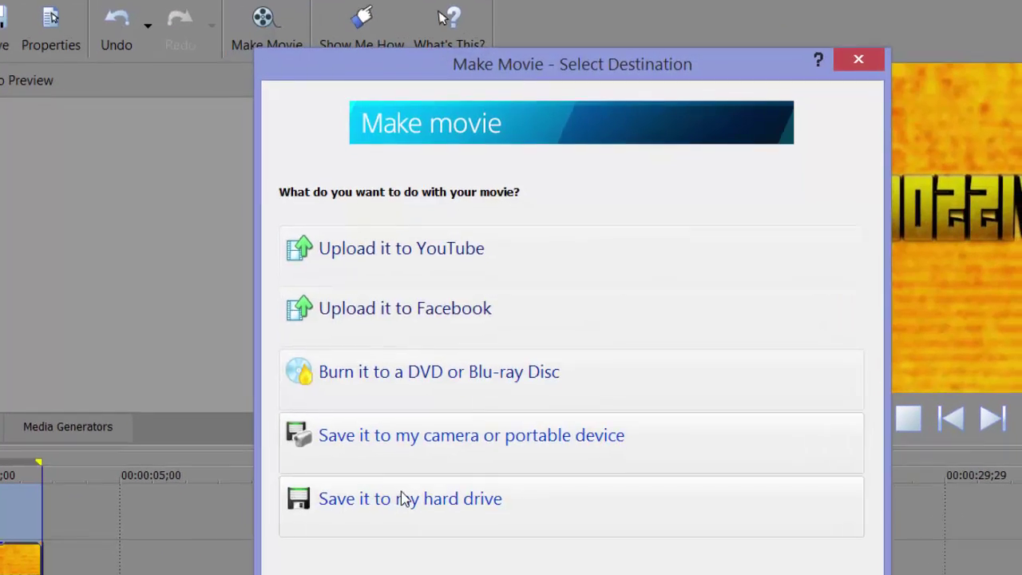
{"action": "left_click", "coordinate": [411, 507]}
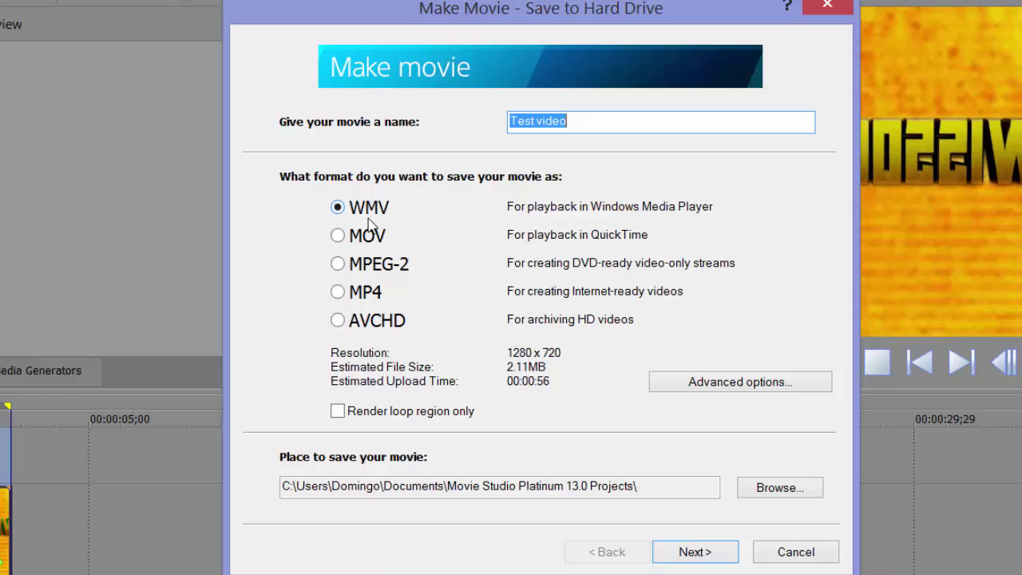
{"action": "left_click", "coordinate": [337, 297]}
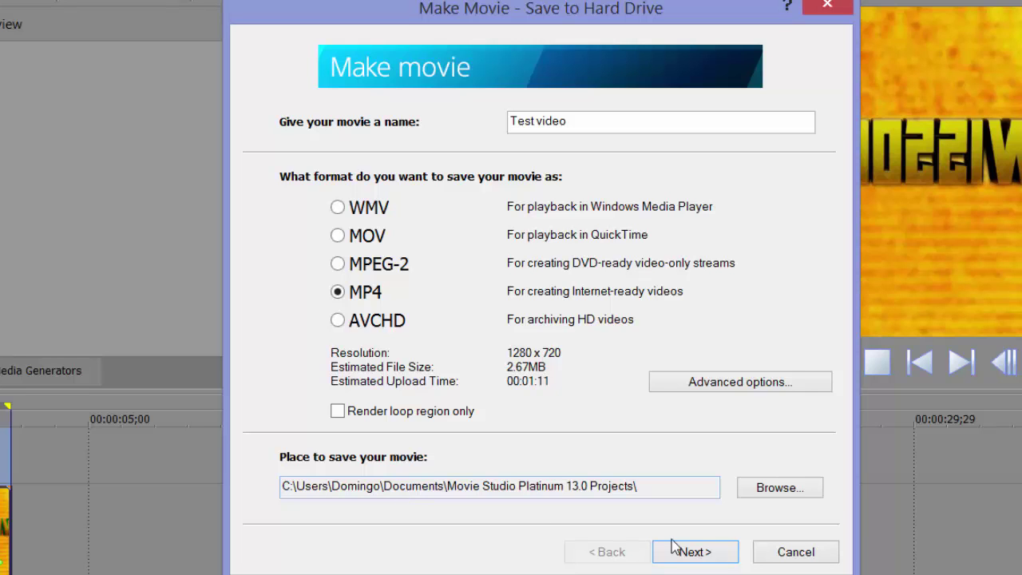
{"action": "left_click", "coordinate": [715, 558]}
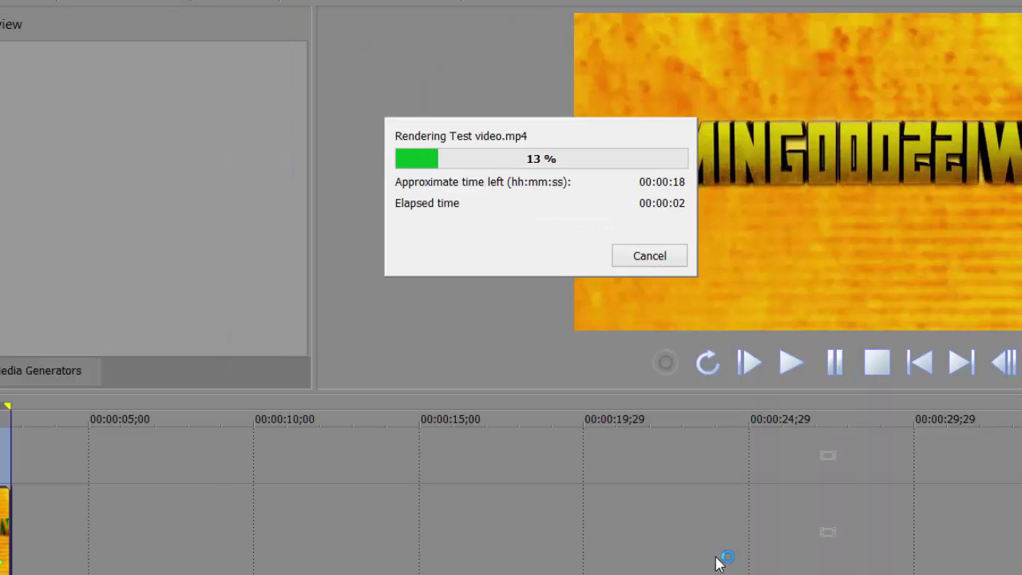
{"action": "left_click", "coordinate": [656, 262]}
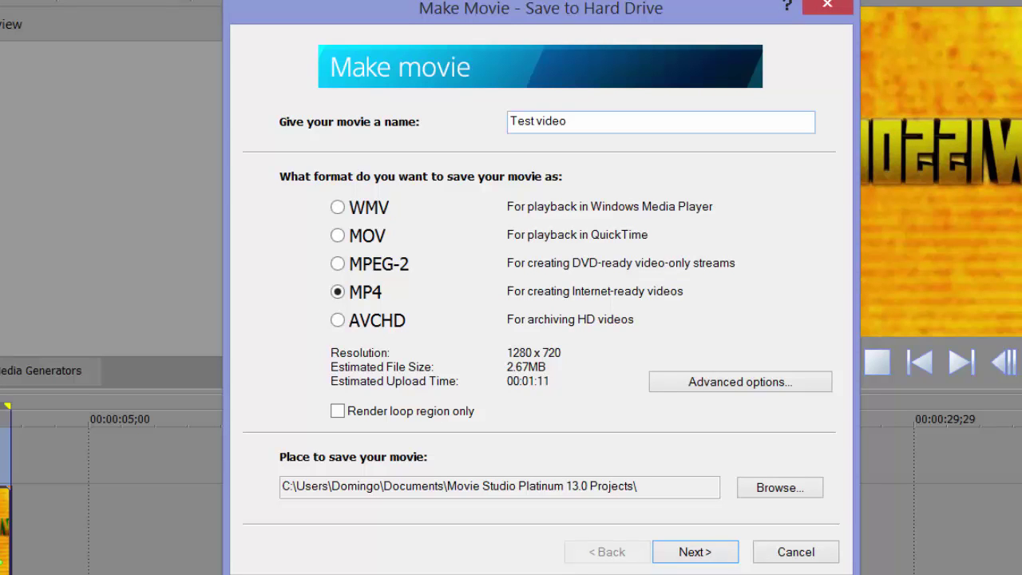
{"action": "left_click", "coordinate": [796, 553]}
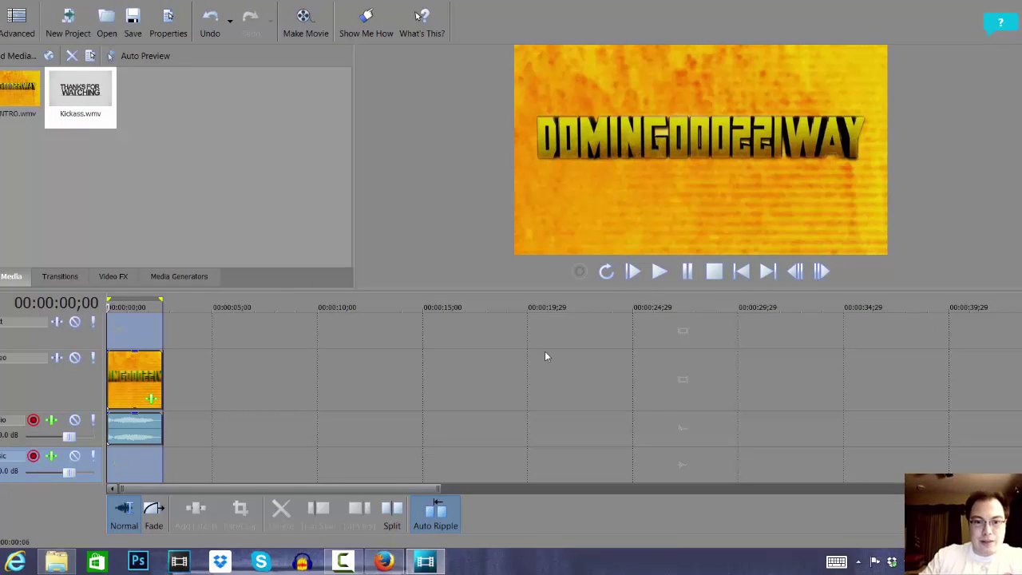
- Split the BAM INTRO clip at 00:00:01;04 and delete its second part
{"action": "left_click", "coordinate": [131, 379]}
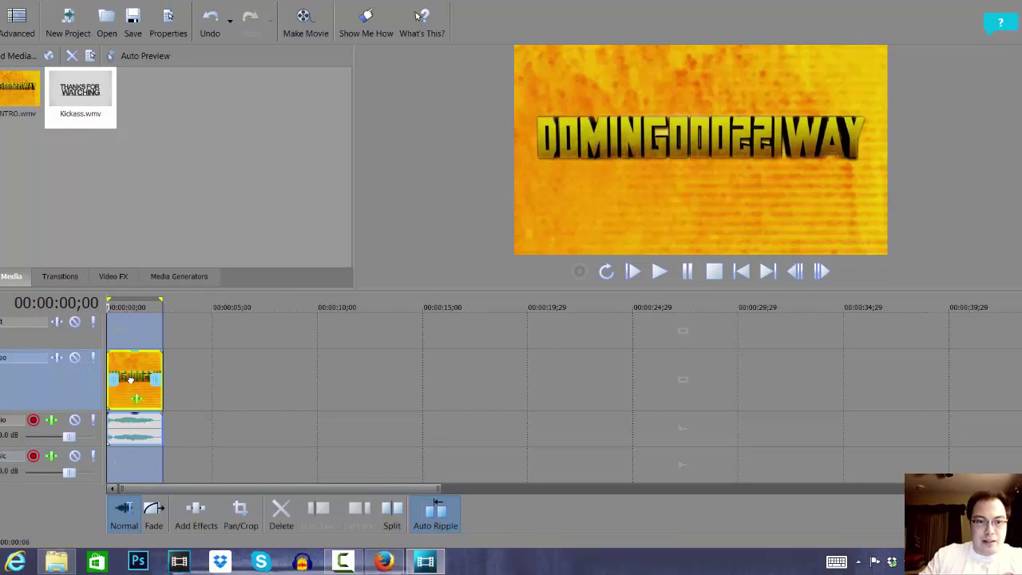
{"action": "left_click", "coordinate": [390, 520]}
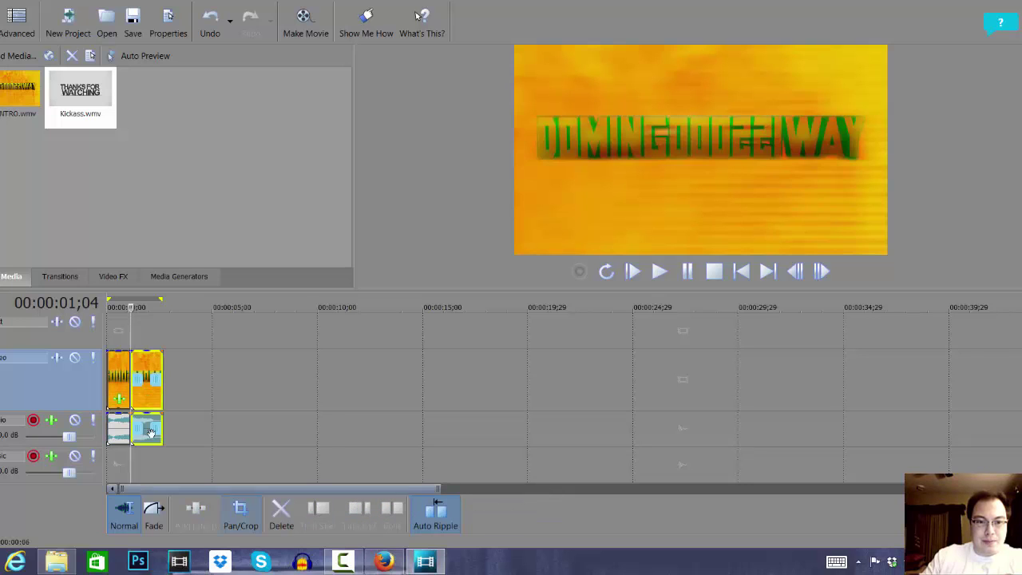
{"action": "left_click", "coordinate": [280, 515]}
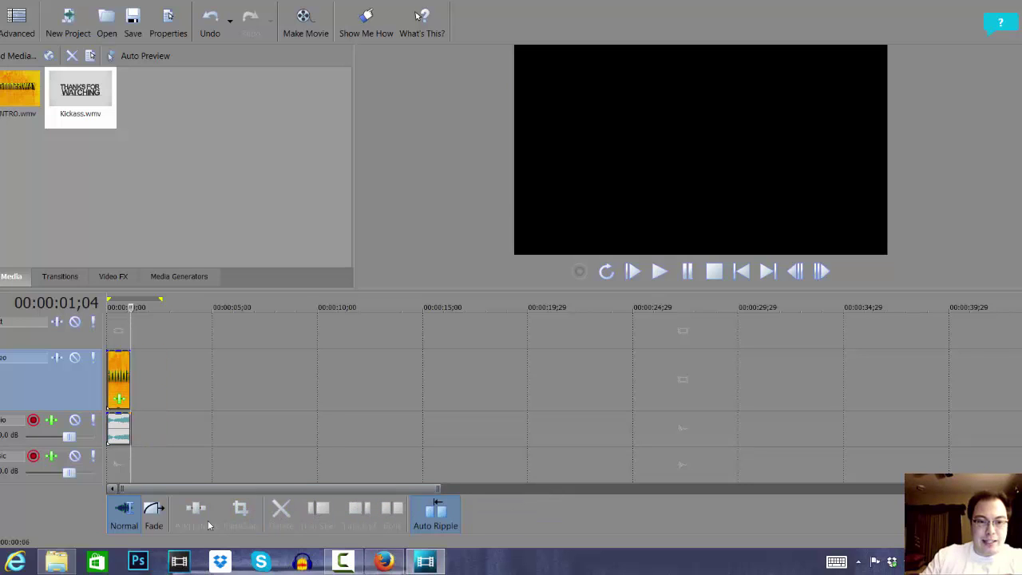
- Remove the Gaussian Blur effect from the remaining BAM INTRO part
{"action": "left_click", "coordinate": [117, 405]}
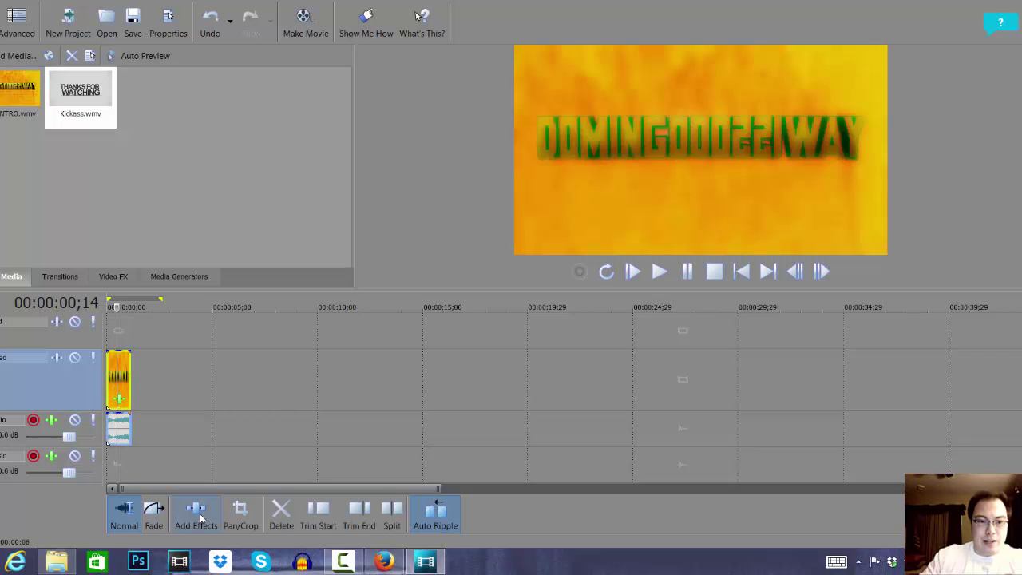
{"action": "left_click", "coordinate": [122, 401]}
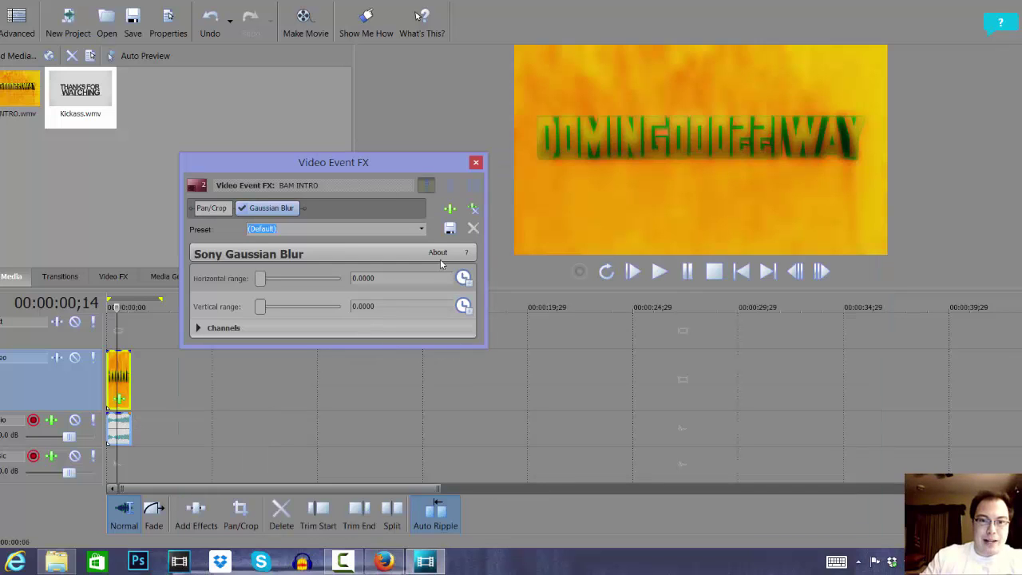
{"action": "left_click", "coordinate": [474, 207]}
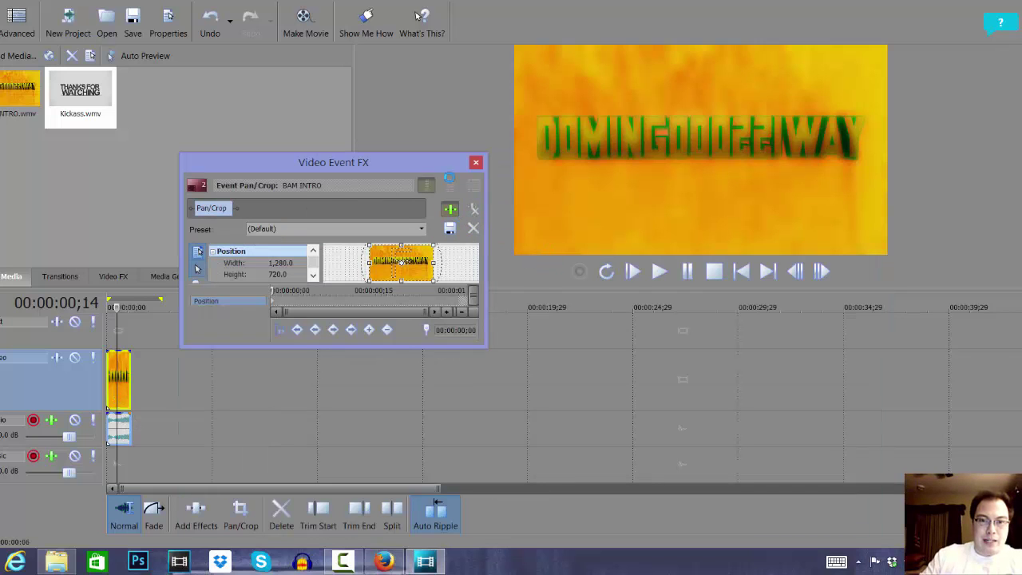
- Try the HitFilm Glow effect applied twice on the BAM INTRO clip, and remove it from the effect chain
{"action": "left_click", "coordinate": [449, 182]}
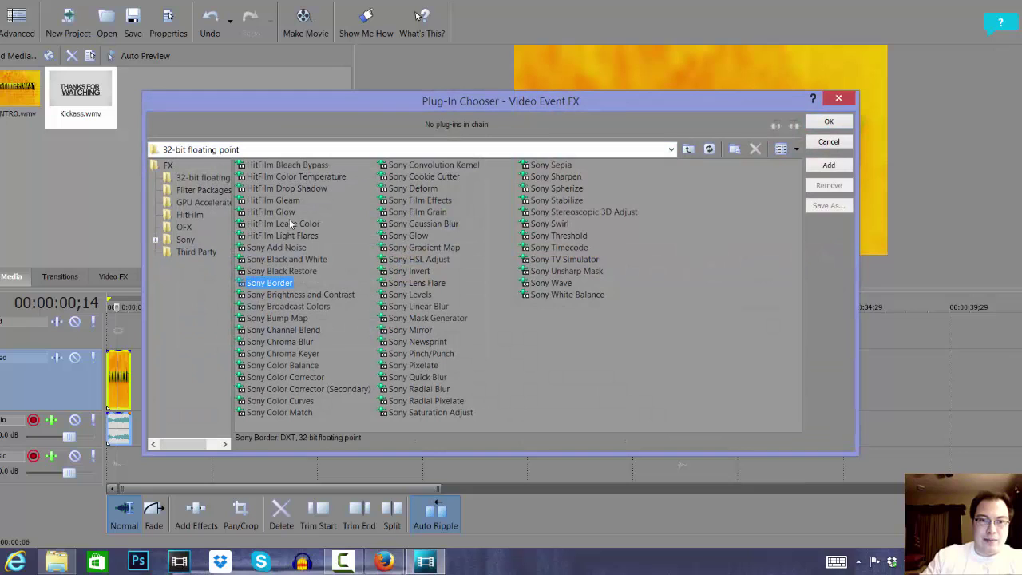
{"action": "double_click", "coordinate": [293, 212]}
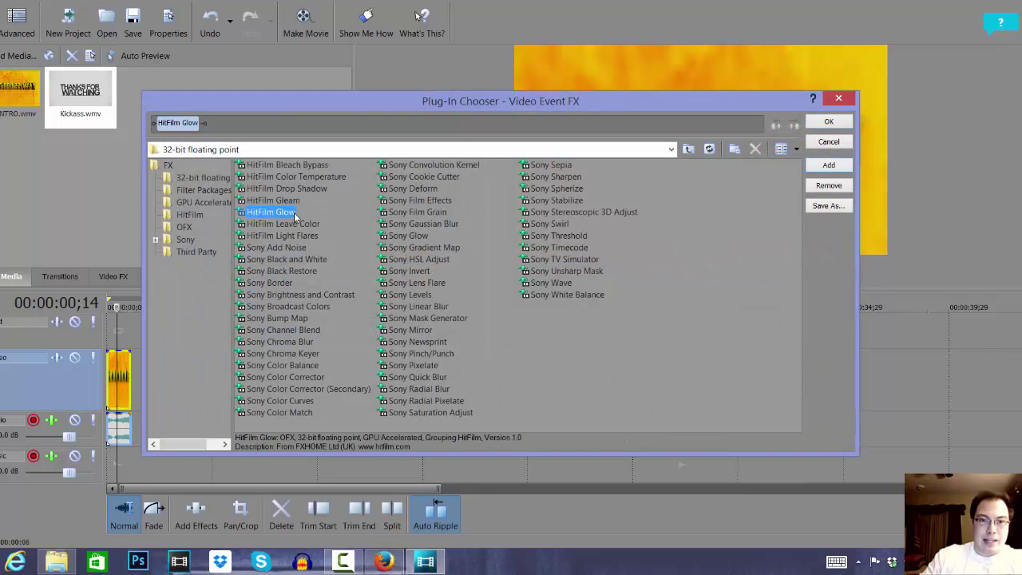
{"action": "double_click", "coordinate": [294, 214]}
{"action": "left_click", "coordinate": [829, 122]}
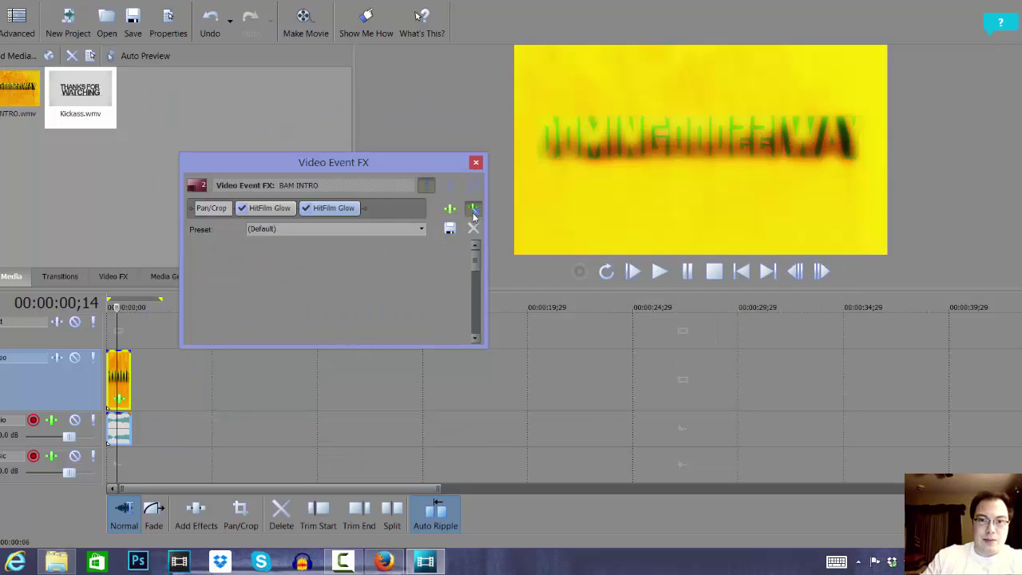
{"action": "left_click", "coordinate": [473, 209]}
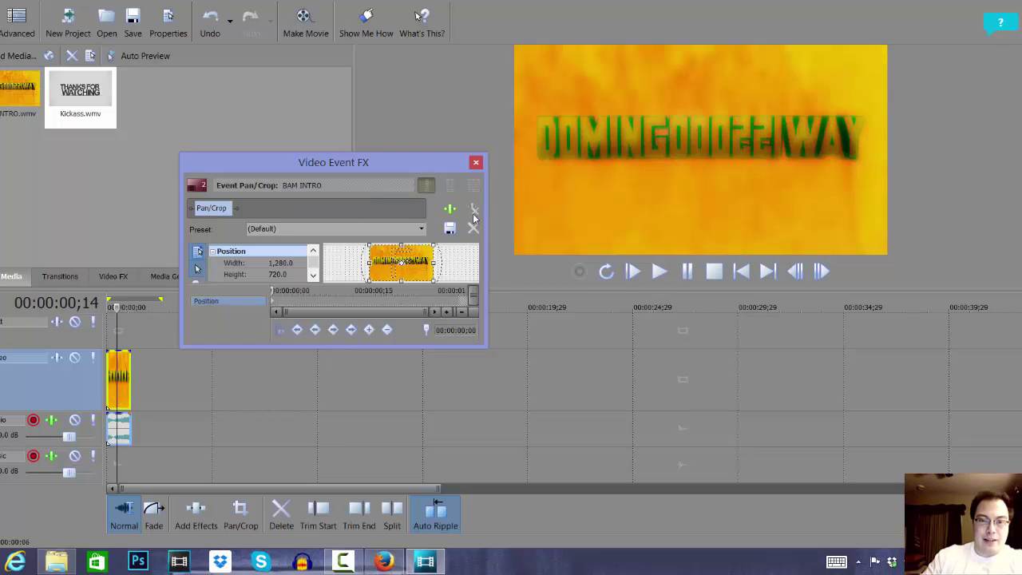
{"action": "left_click", "coordinate": [475, 162]}
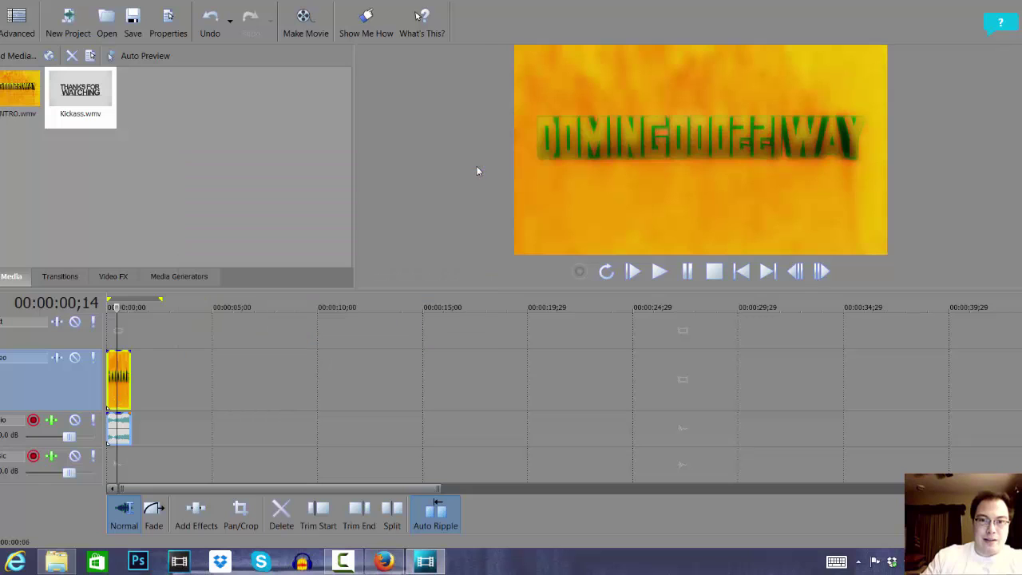
- Step forward through the BAM INTRO clip frame by frame from the start of the timeline
{"action": "left_click", "coordinate": [741, 272]}
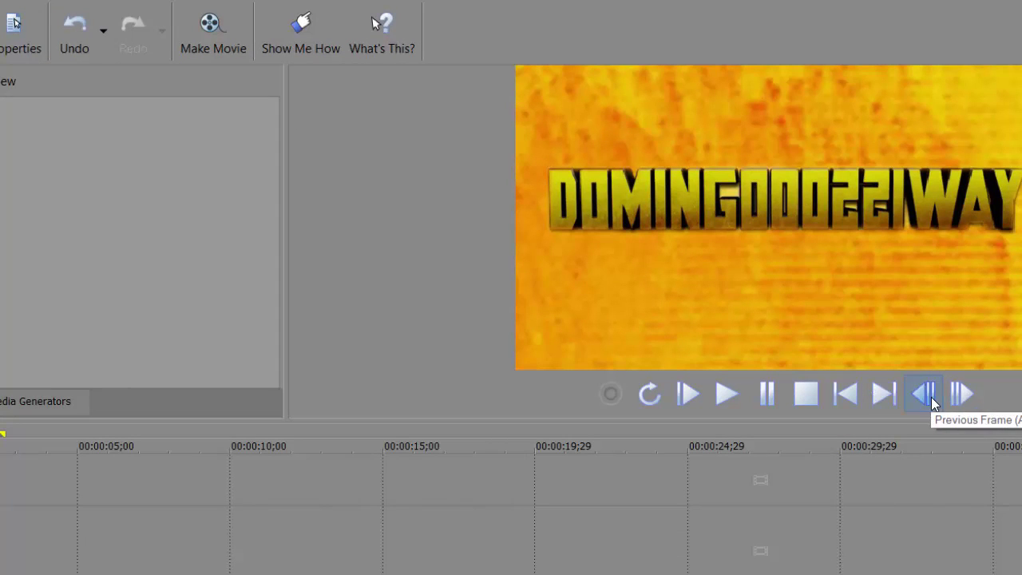
{"action": "left_click", "coordinate": [966, 396]}
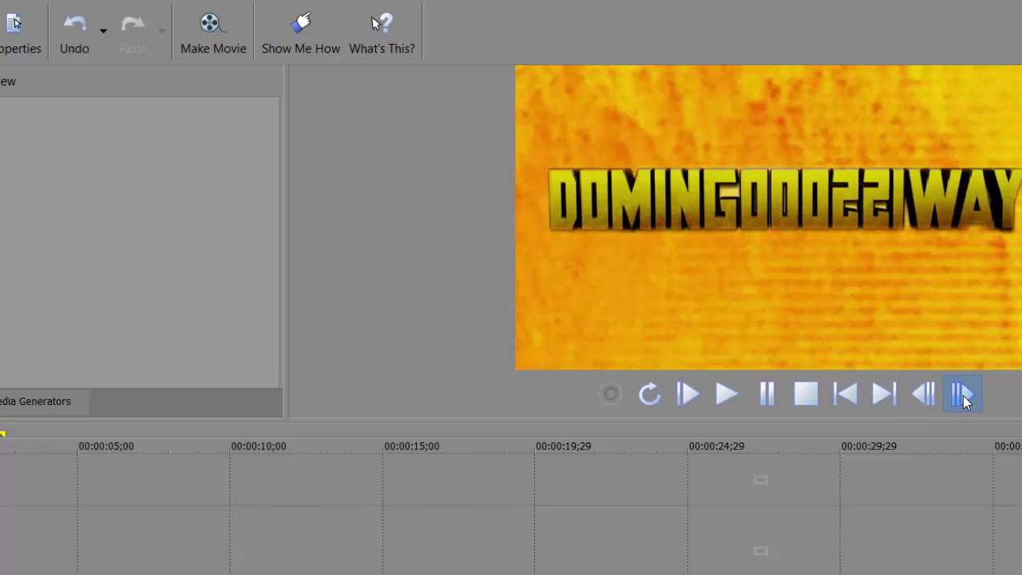
{"action": "left_click", "coordinate": [964, 397]}
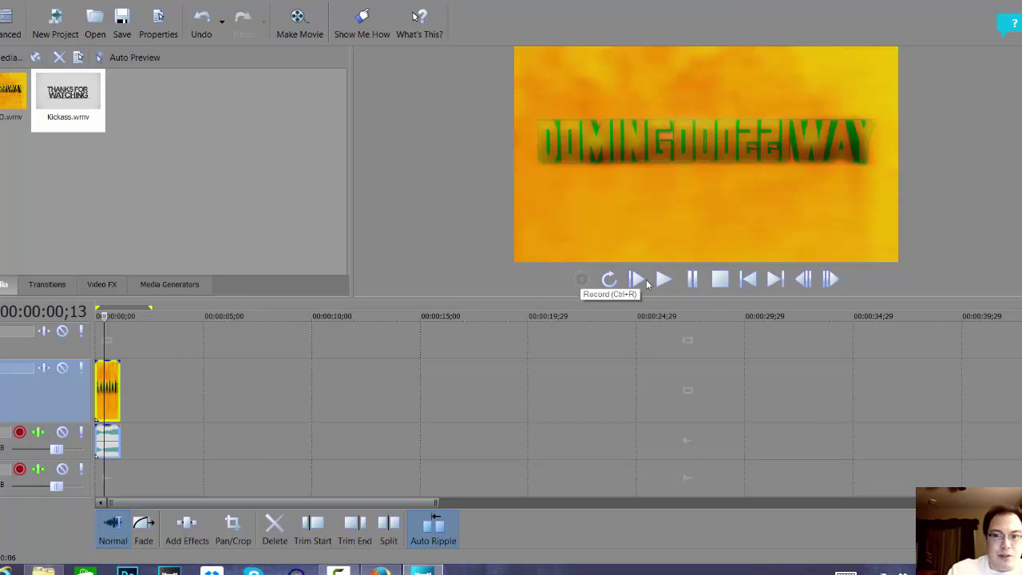
- Return to the start of the timeline and arm the lowest audio track for recording, keeping the default recorded files folder
{"action": "left_click", "coordinate": [749, 279]}
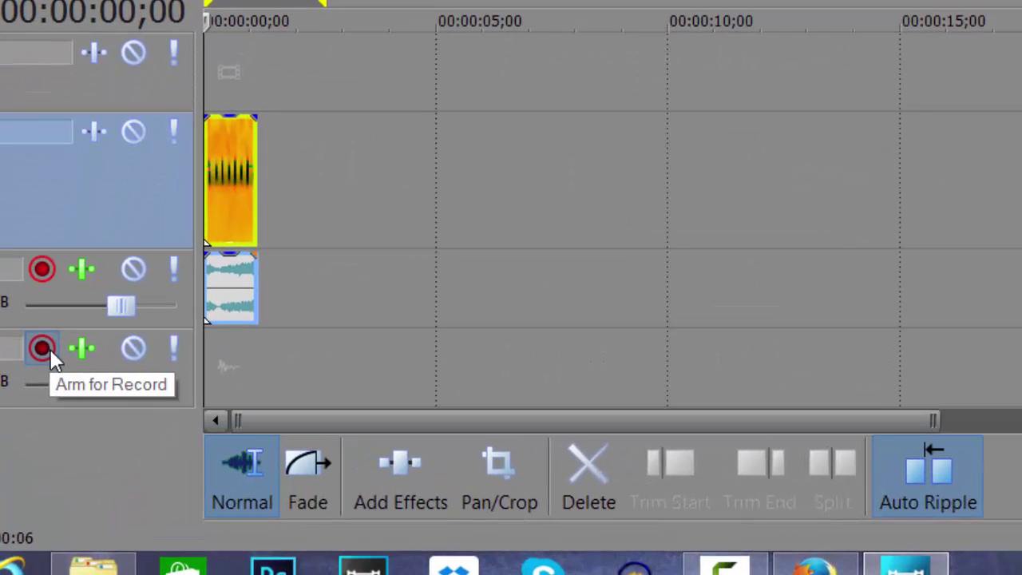
{"action": "left_click", "coordinate": [49, 347]}
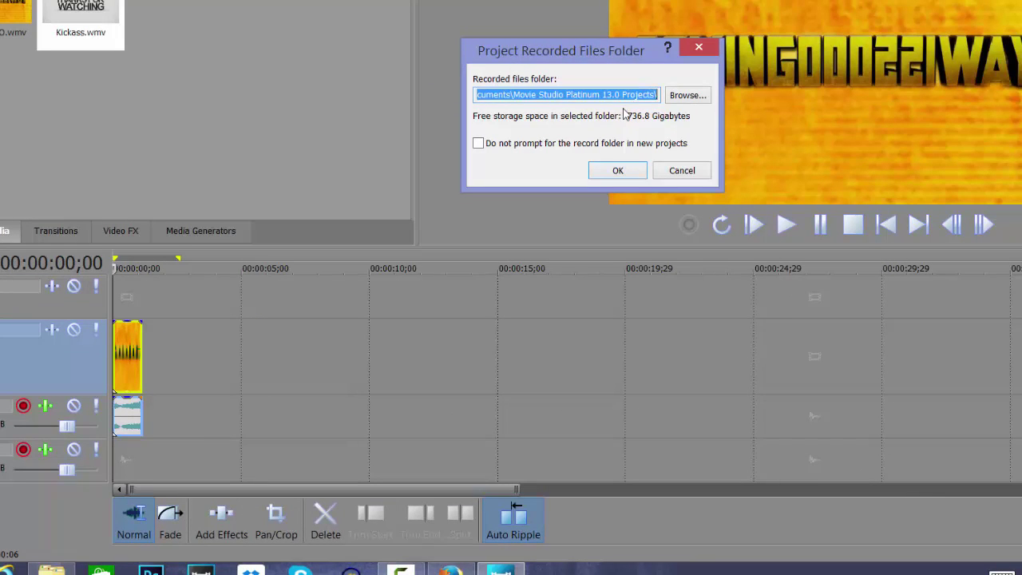
{"action": "left_click", "coordinate": [620, 173]}
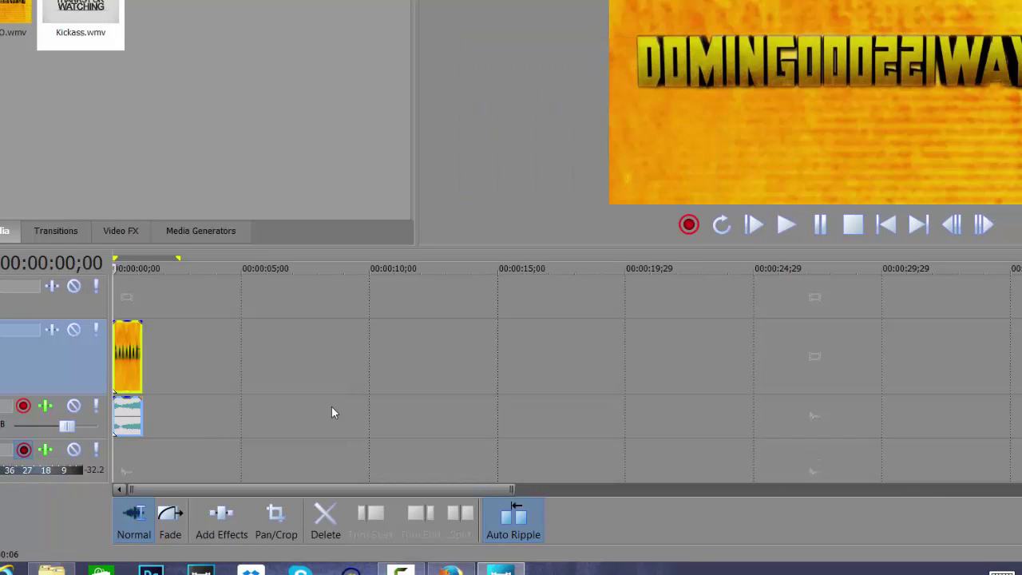
- Record about 4 seconds of audio on the armed lowest track from the timeline start, and keep the recorded file
{"action": "left_click", "coordinate": [690, 225]}
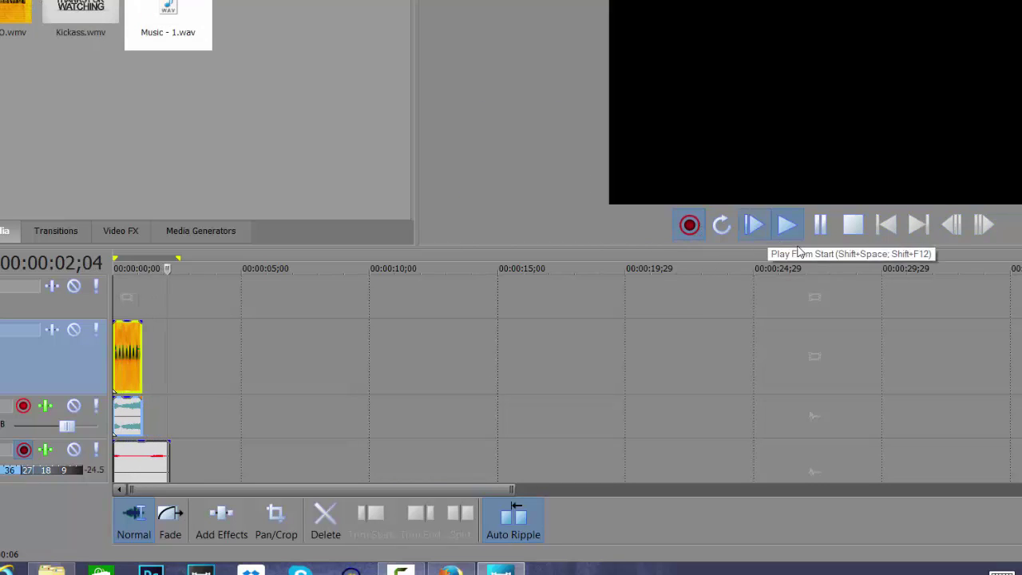
{"action": "left_click", "coordinate": [852, 225]}
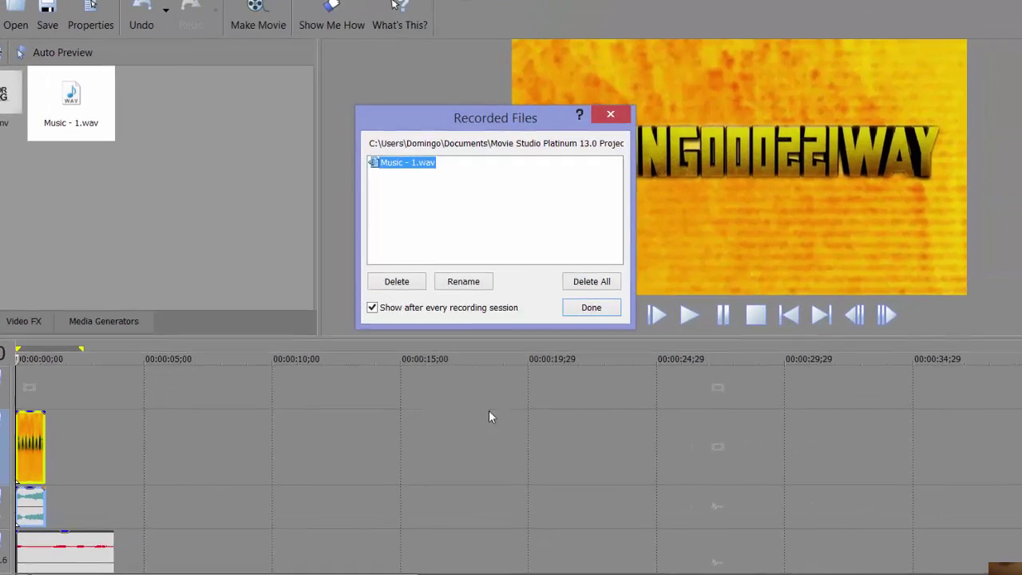
{"action": "left_click", "coordinate": [580, 318]}
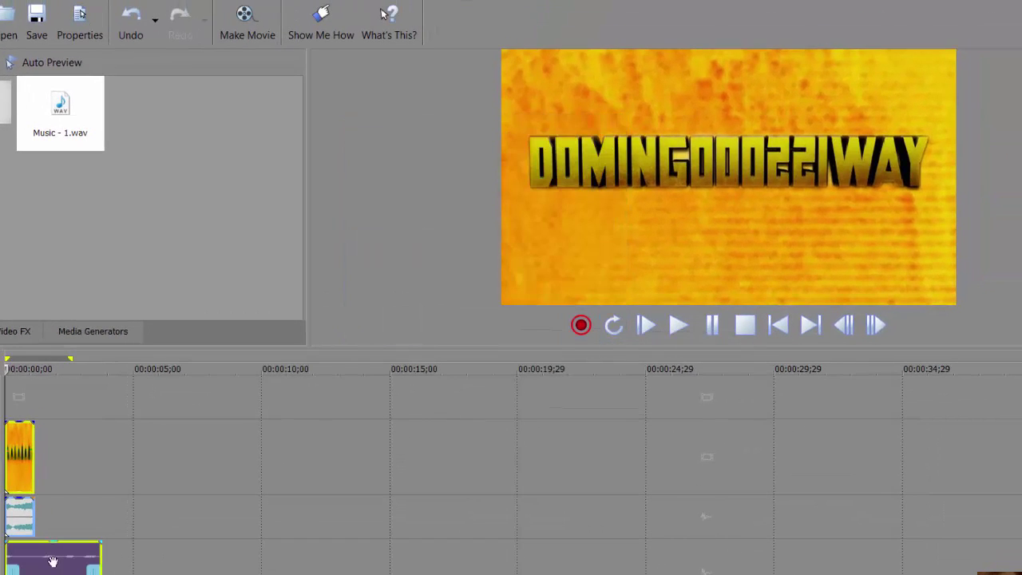
- Move the recorded audio clip to start at about 2 seconds on its track, and play it from there
{"action": "left_click_drag", "start_coordinate": [46, 557], "coordinate": [110, 563]}
{"action": "left_click", "coordinate": [71, 501]}
{"action": "left_click", "coordinate": [59, 532]}
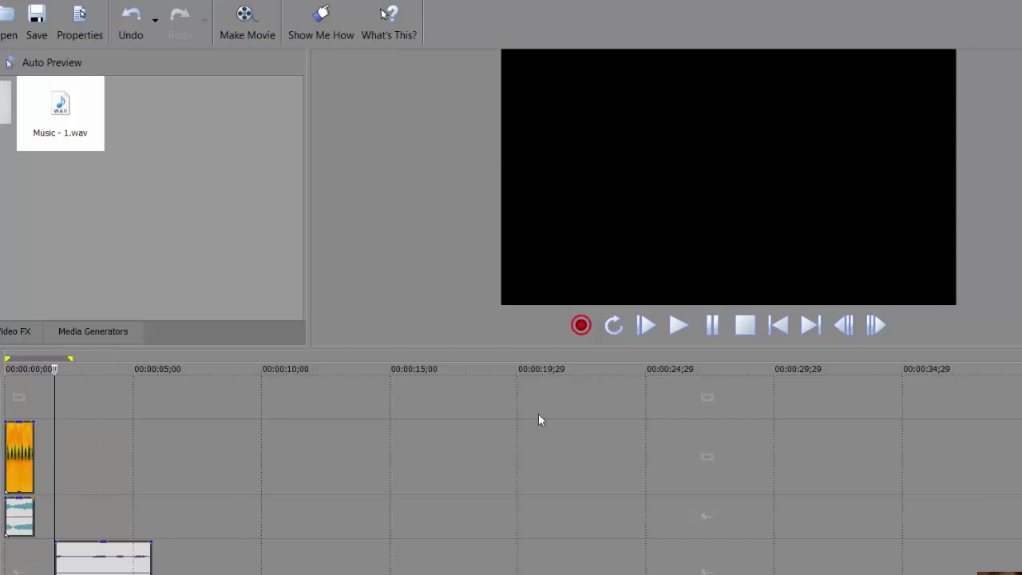
{"action": "left_click", "coordinate": [681, 327]}
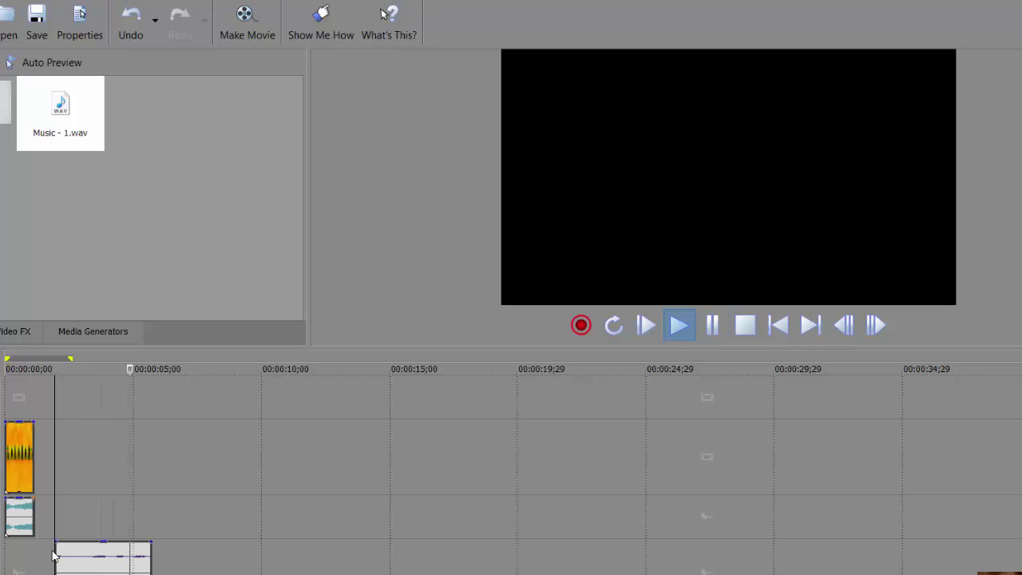
{"action": "left_click", "coordinate": [712, 326]}
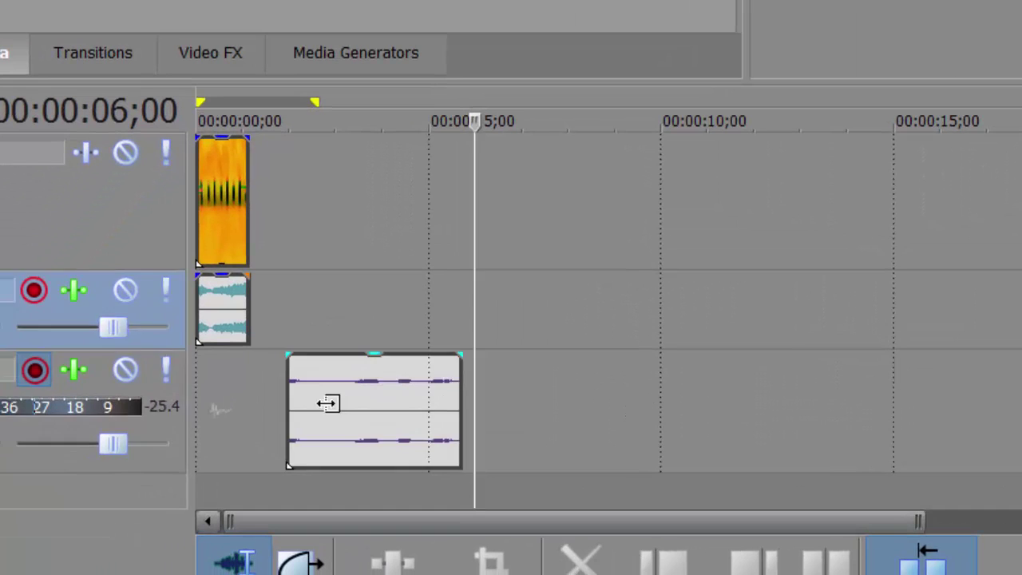
- Move the recorded audio clip back to the start of the timeline, and play it together with the BAM INTRO clip
{"action": "left_click", "coordinate": [77, 568]}
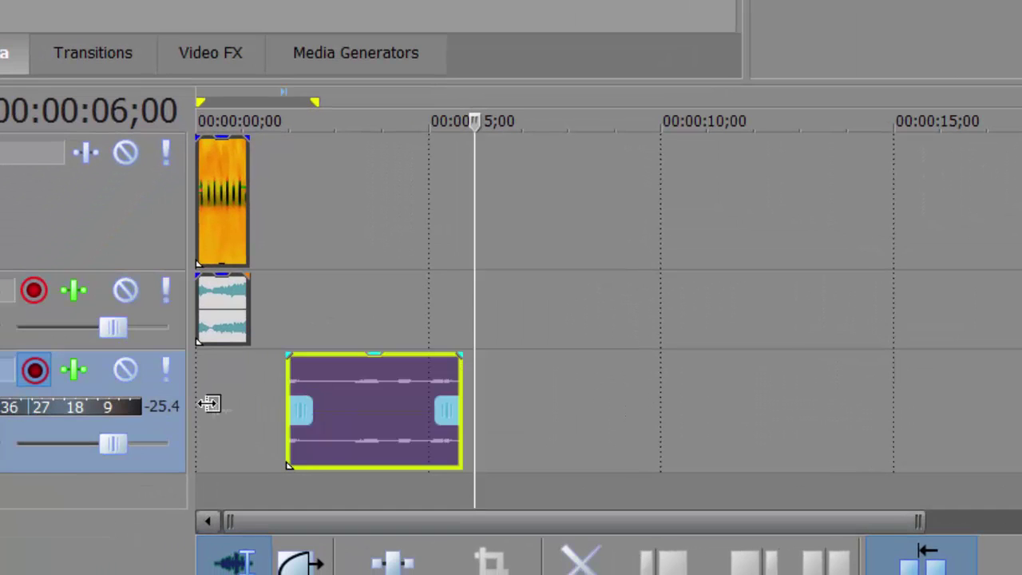
{"action": "left_click_drag", "start_coordinate": [358, 413], "coordinate": [178, 413]}
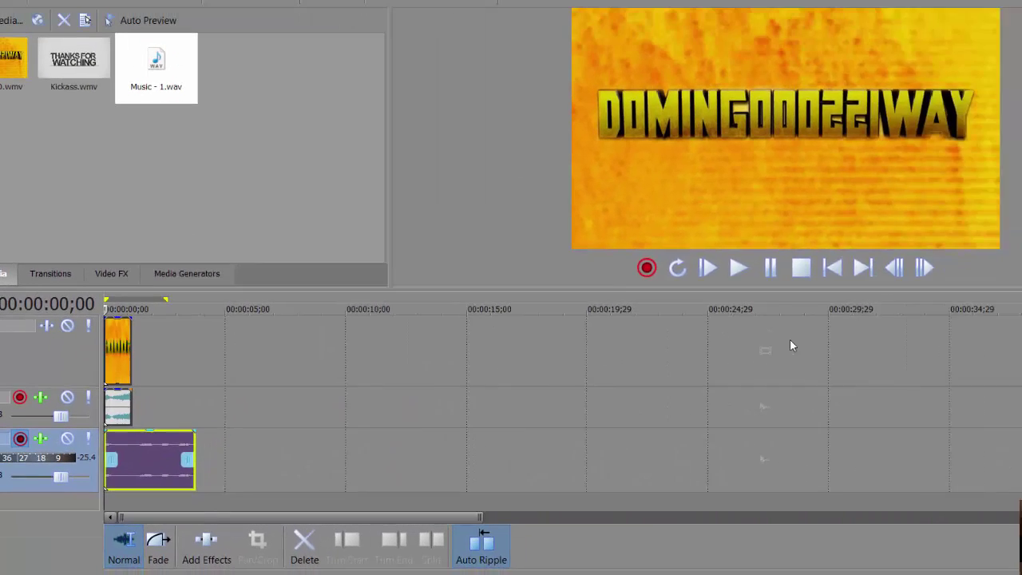
{"action": "left_click", "coordinate": [663, 293]}
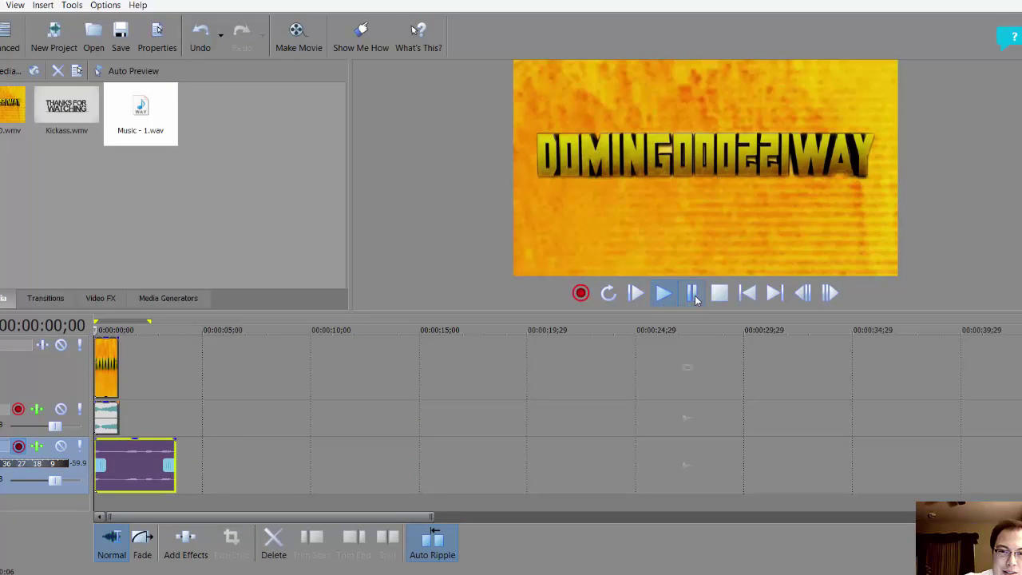
{"action": "left_click", "coordinate": [694, 296]}
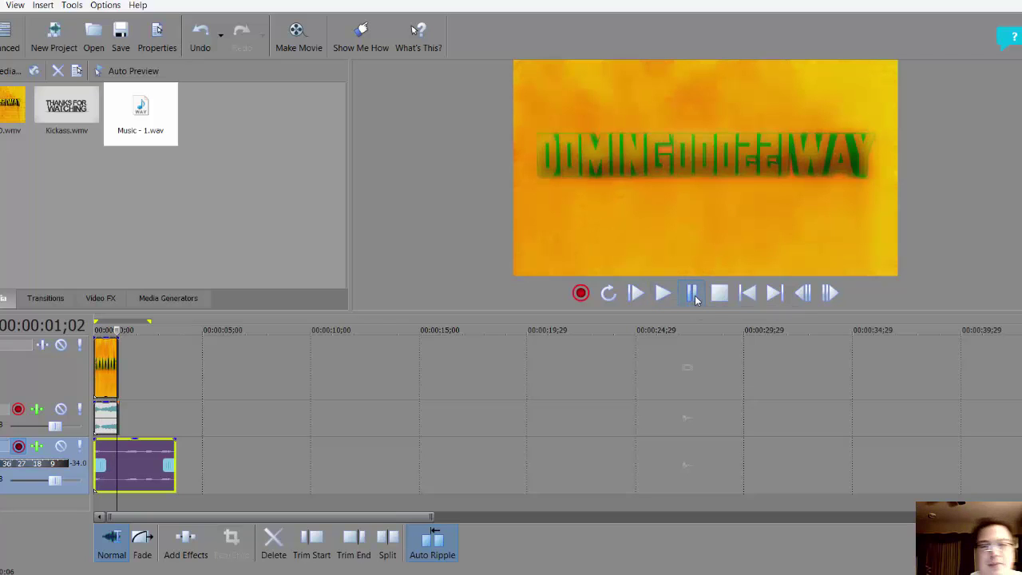